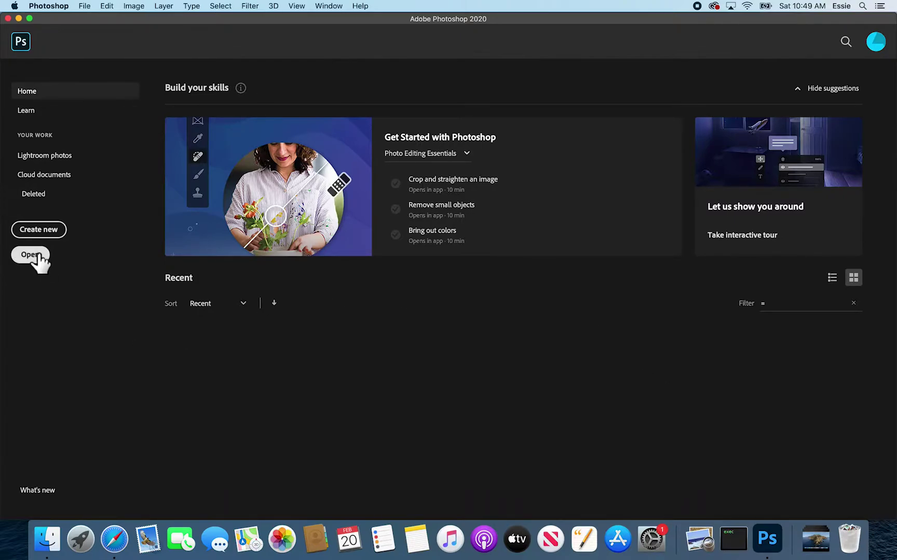
- Drag the first room PNG from Finder's Documents folder into Photoshop as a 3360 × 2100 px image
left_click(88, 5)
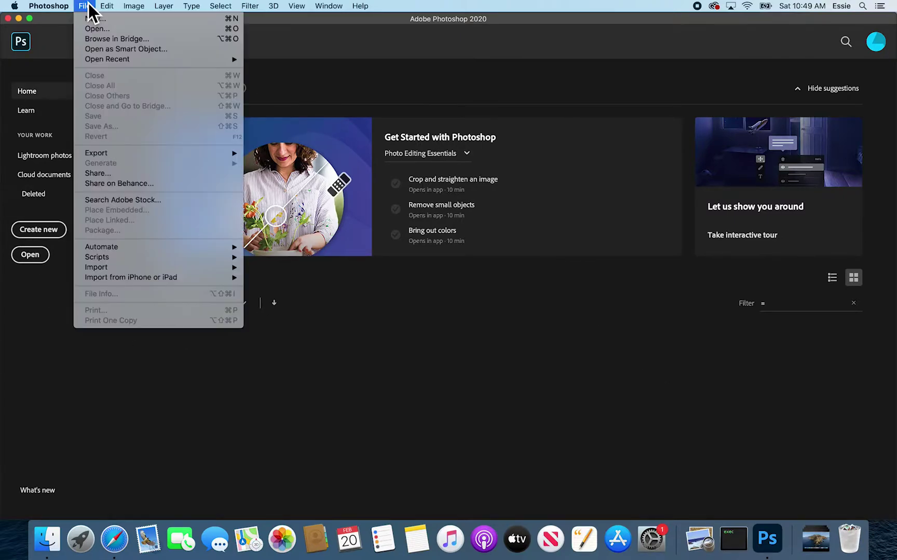
left_click(89, 2)
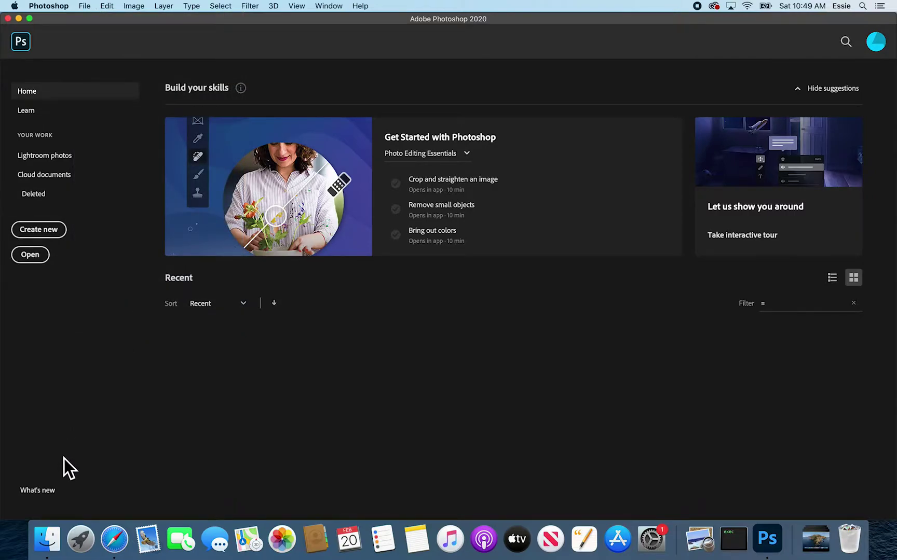
left_click(47, 538)
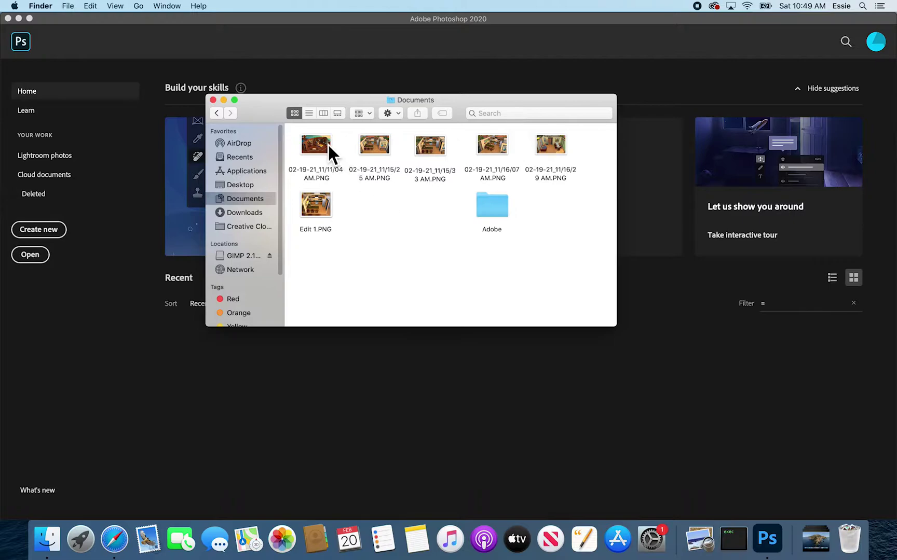
left_click_drag(327, 143, 420, 392)
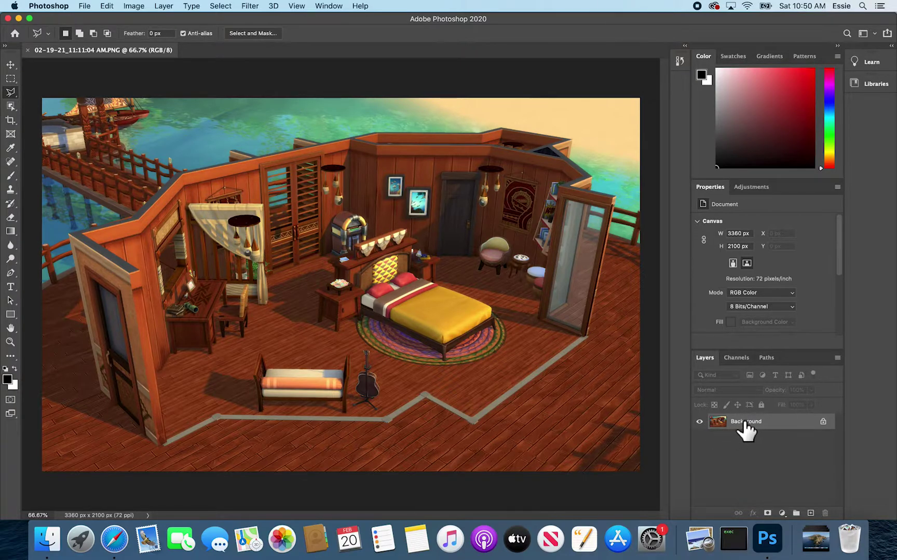
- Duplicate the Background layer to create a 'Background copy' layer above it
right_click(775, 423)
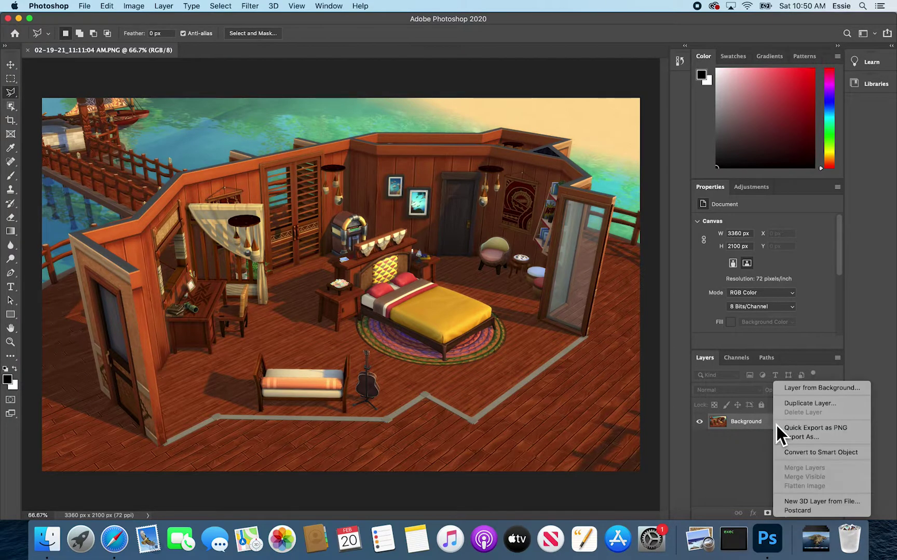
left_click(812, 406)
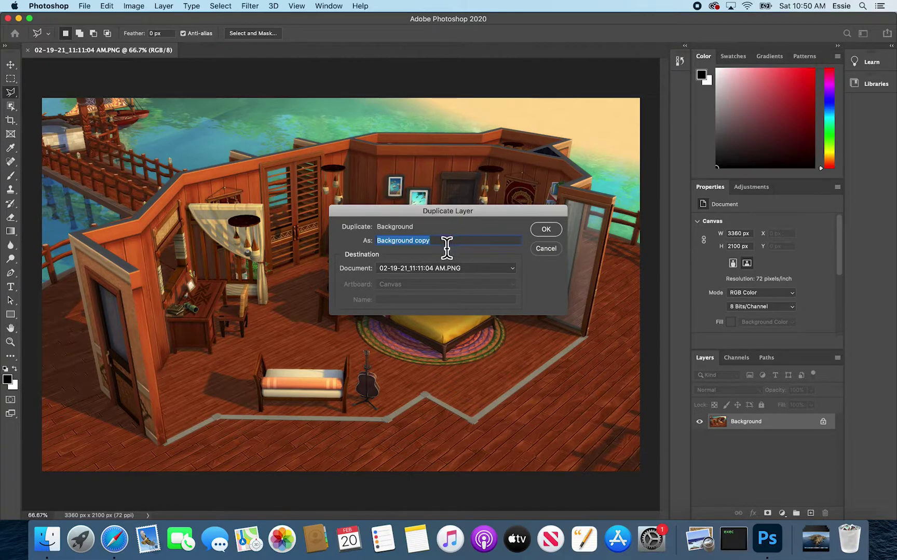
left_click(547, 234)
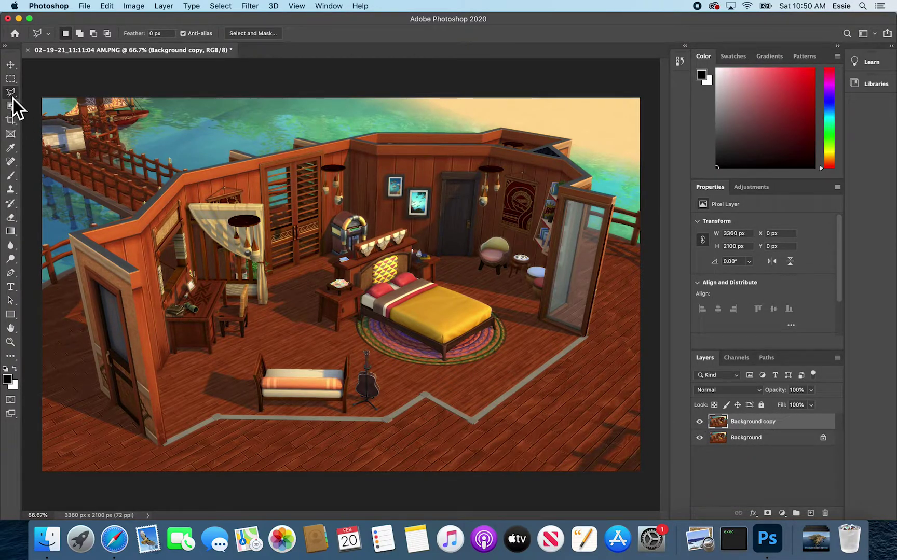
- Switch from the freehand Lasso to the Polygonal Lasso Tool
left_click_drag(14, 98, 32, 94)
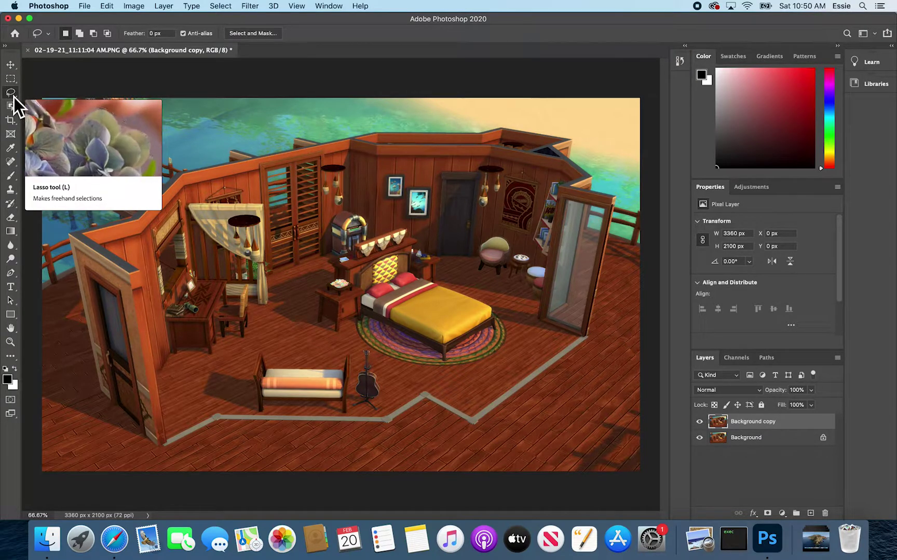
right_click(14, 98)
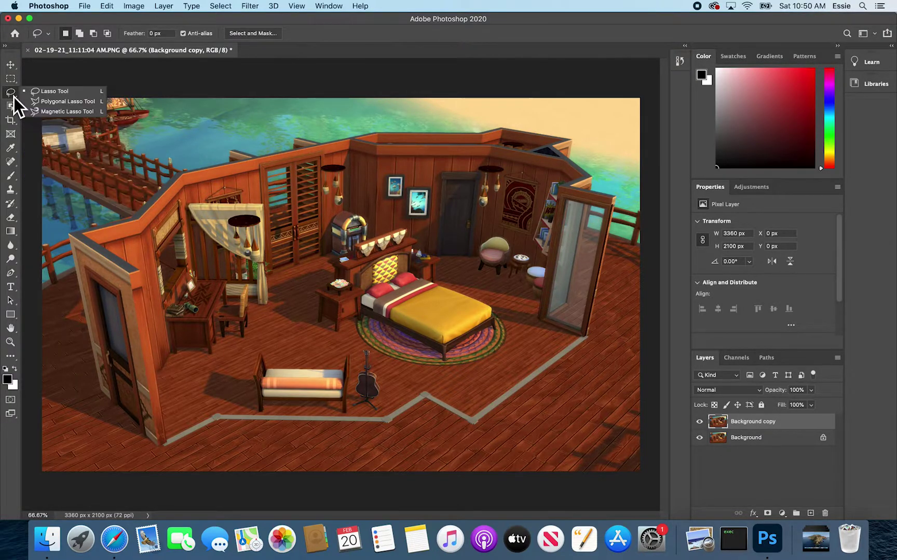
left_click(66, 103)
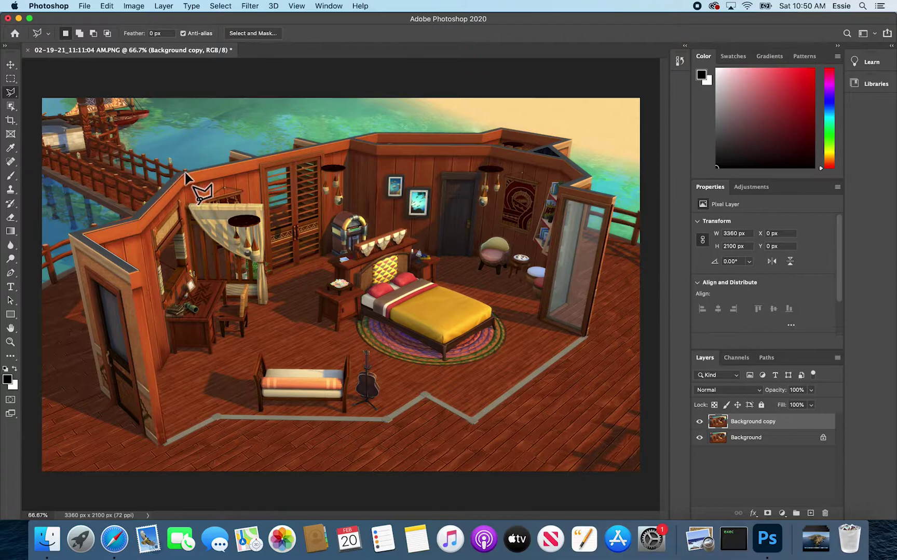
- Place polygonal lasso points along the back wall top, right wall corner and mirror edges
left_click(349, 139)
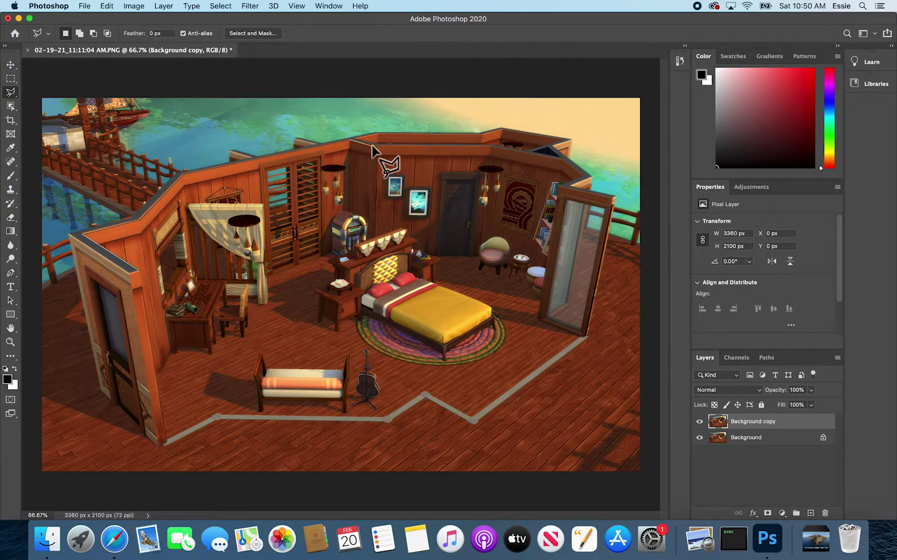
left_click(376, 144)
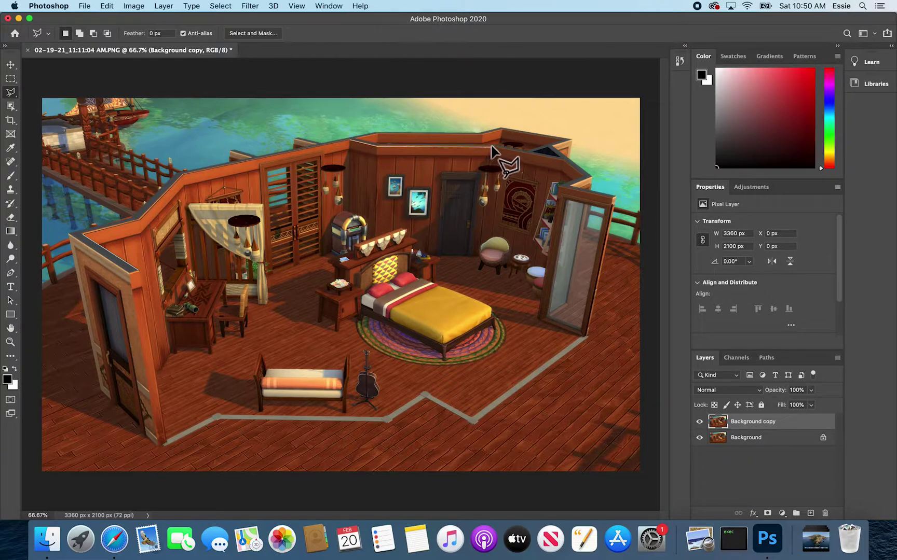
left_click(519, 148)
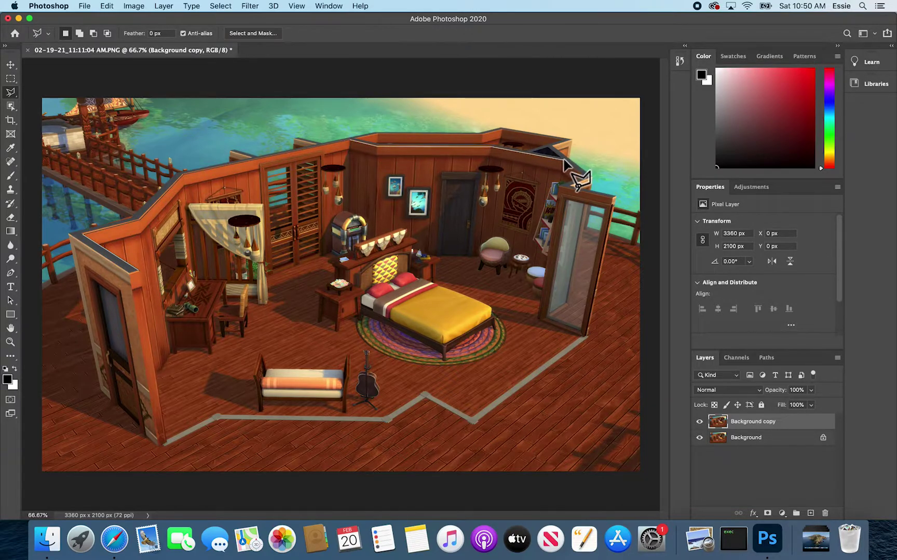
left_click(583, 177)
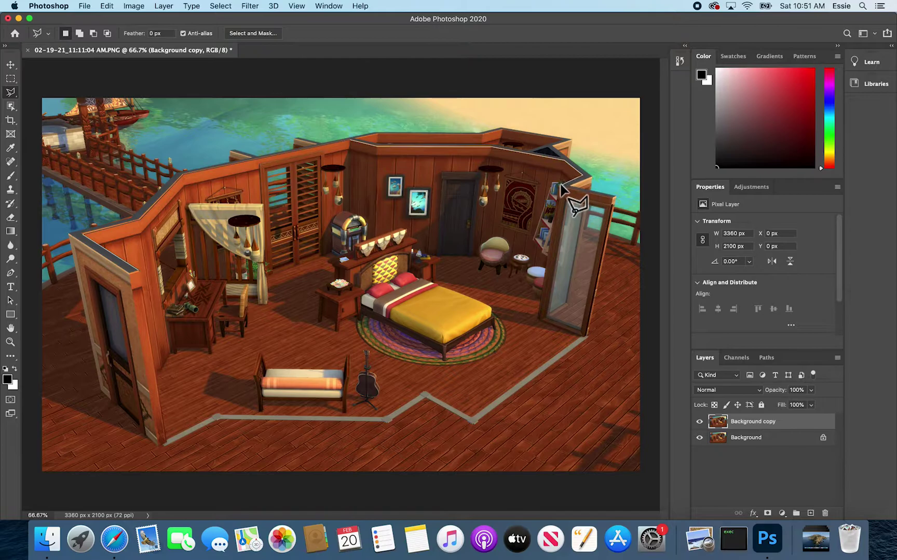
left_click(560, 185)
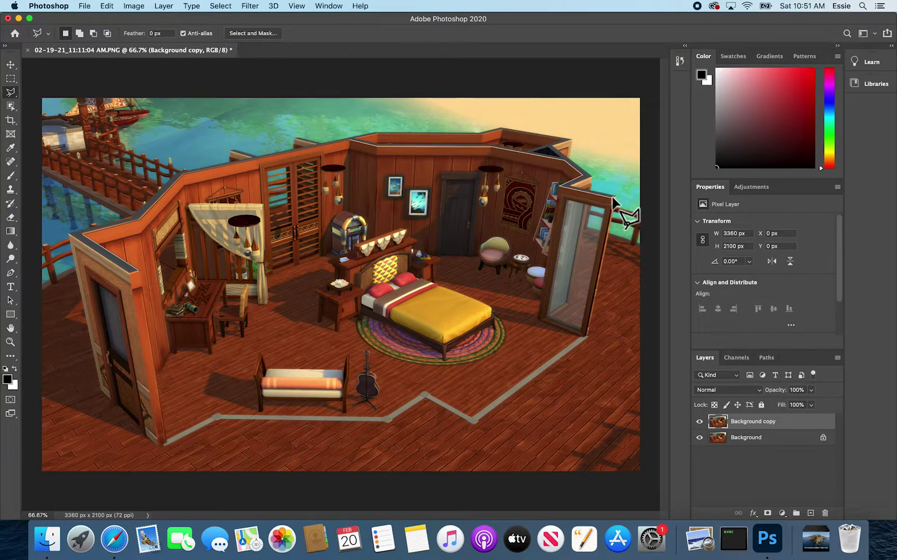
scroll(613, 203, "up", 3)
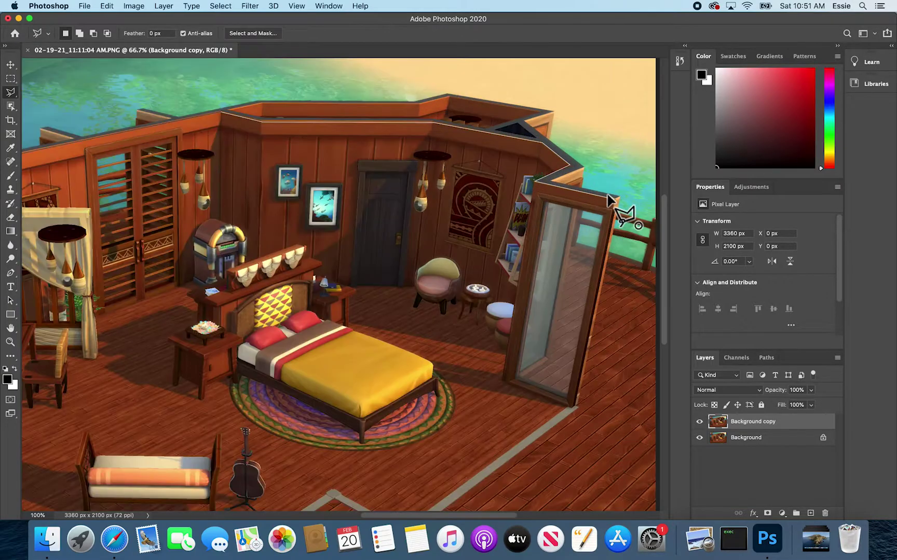
left_click(607, 222)
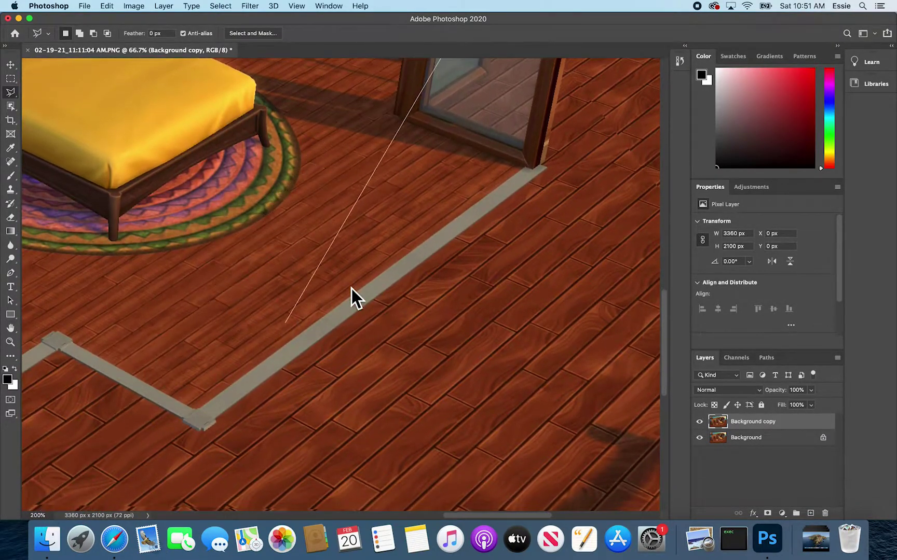
scroll(524, 83, "up", 2)
scroll(561, 52, "up", 5)
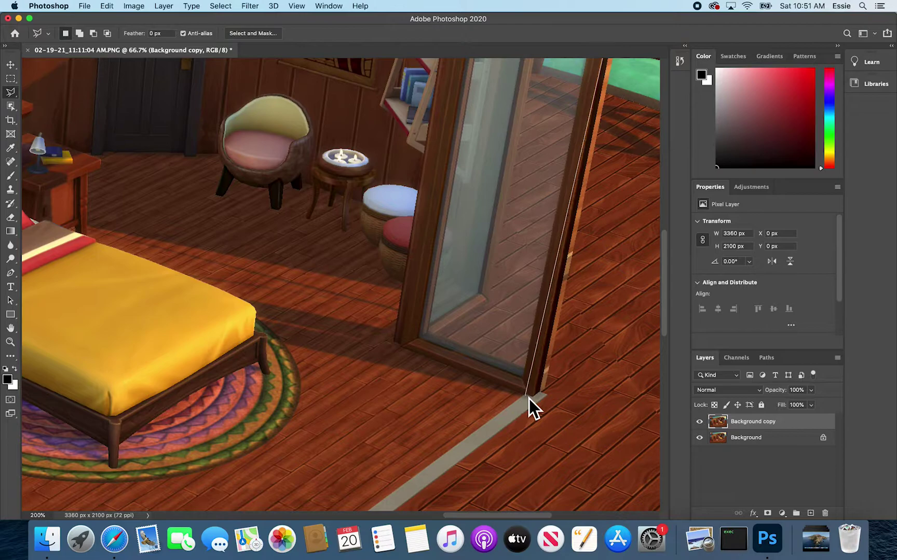
left_click(527, 397)
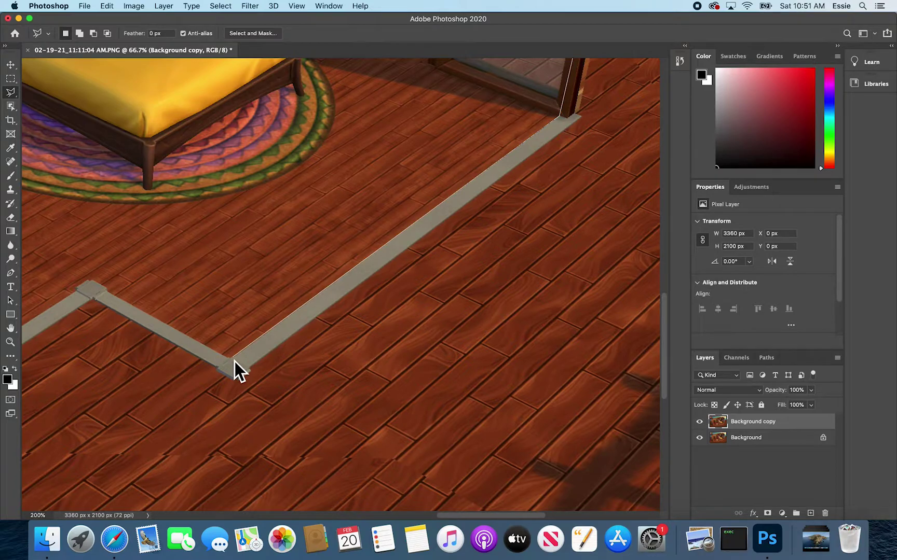
- Continue the outline along the grey floor strip and close the selection around the room
key("super+minus")
key("super+minus")
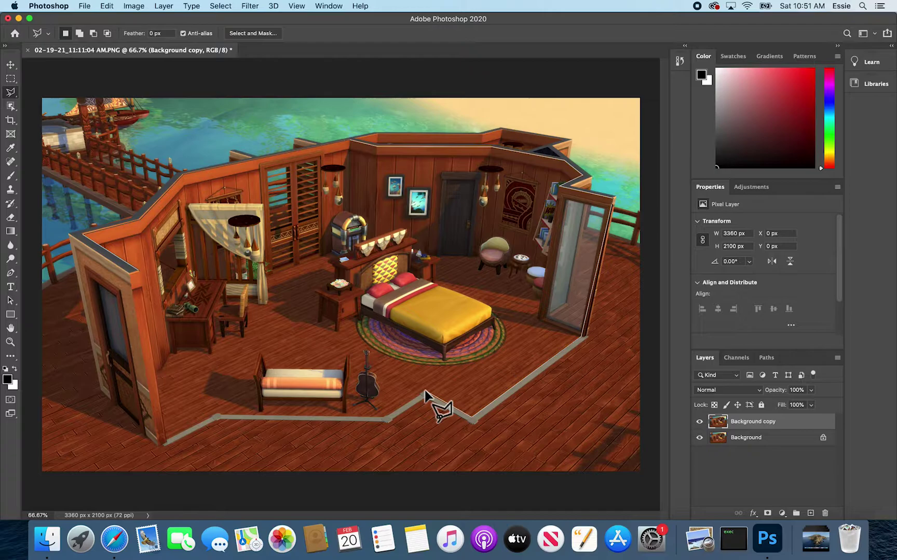
left_click(425, 394)
left_click(385, 419)
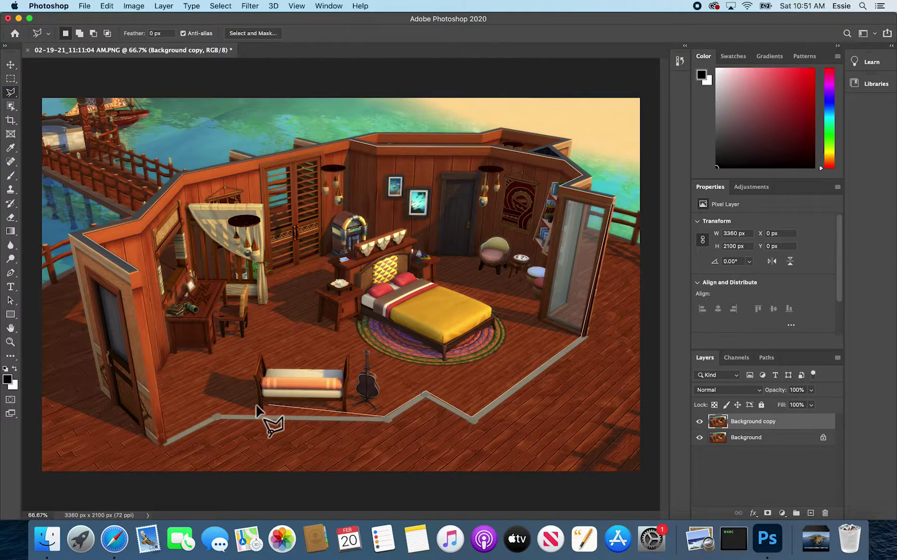
left_click(217, 415)
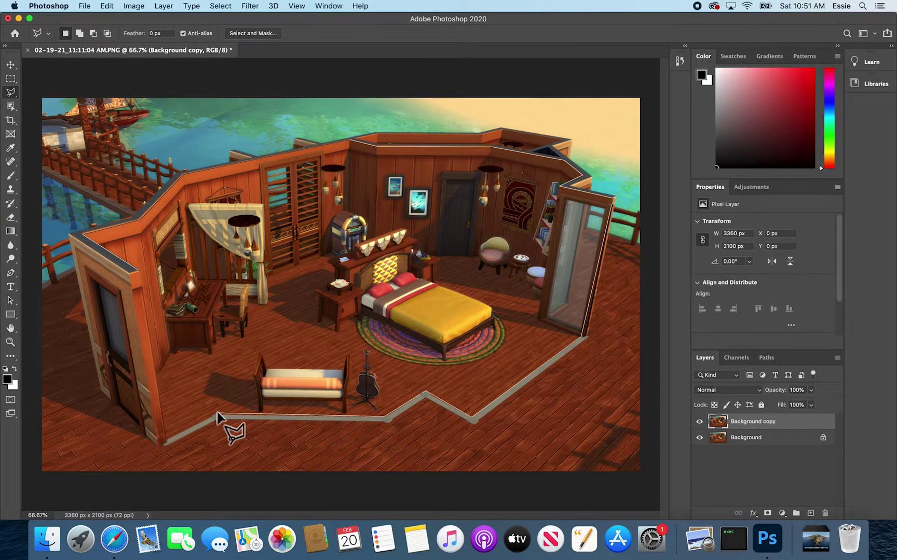
left_click(166, 439)
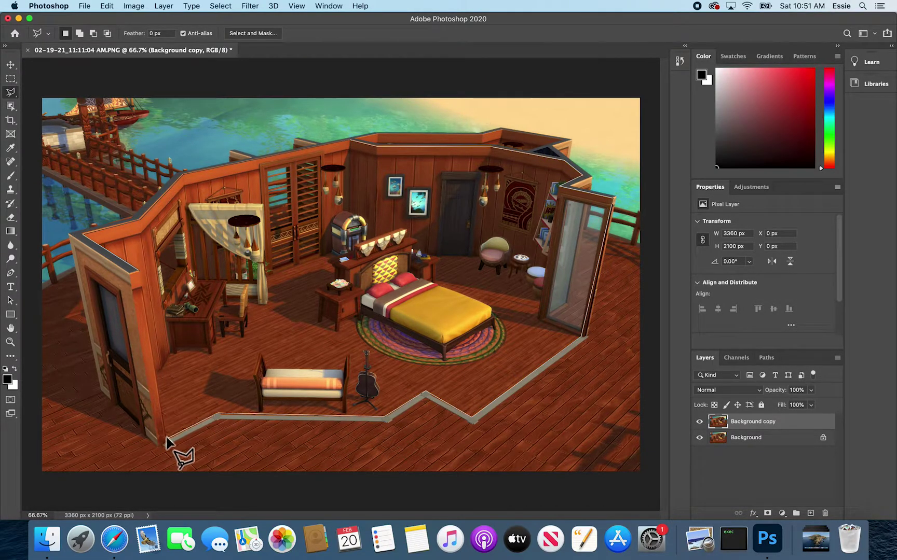
double_click(142, 268)
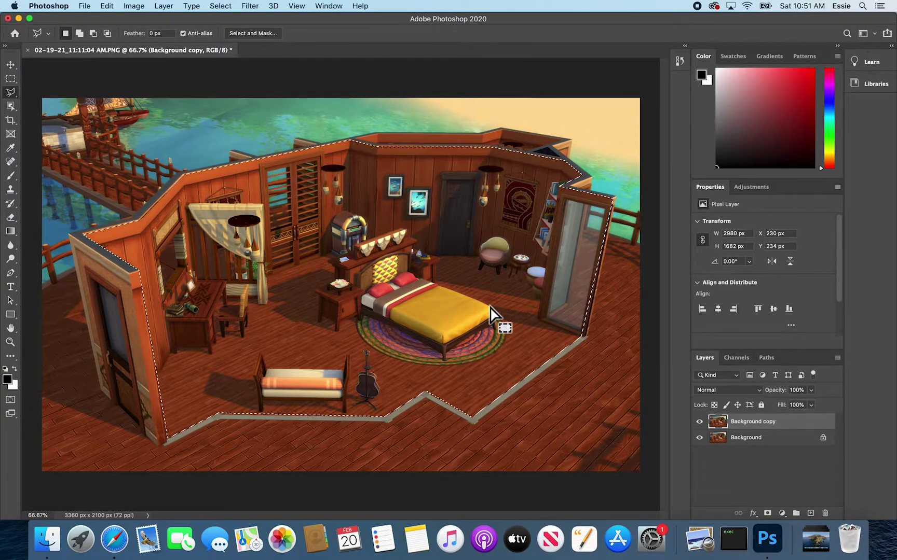
- Copy the room selection and paste it as a new 2980 × 1682 px Layer 1
left_click(83, 10)
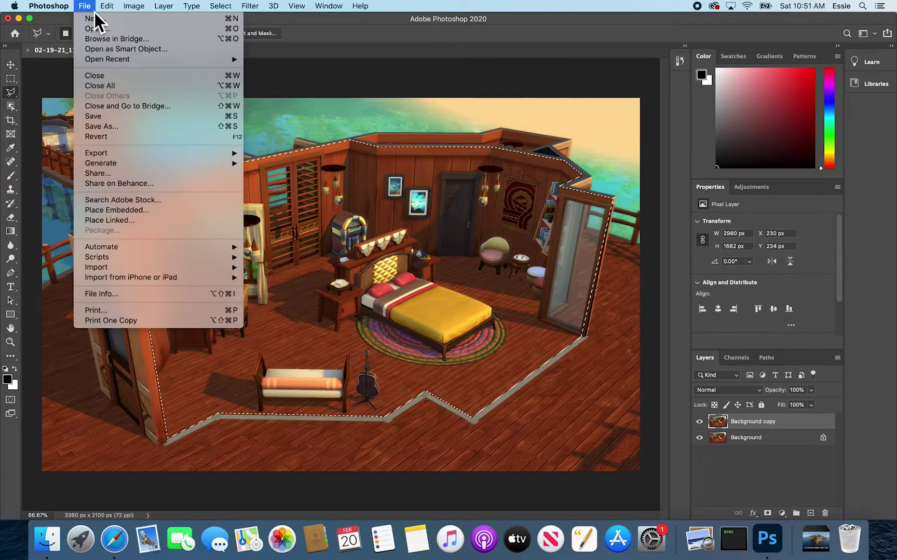
mouse_move(116, 7)
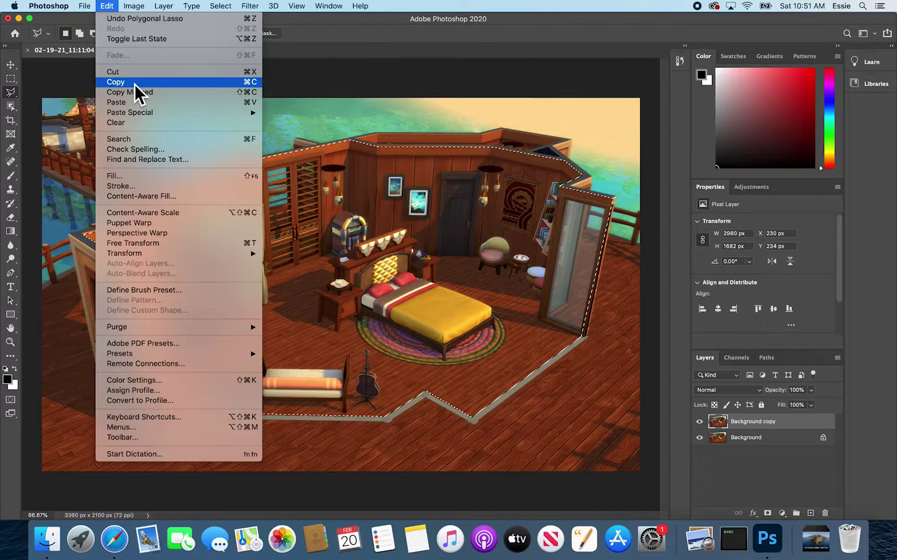
left_click(176, 103)
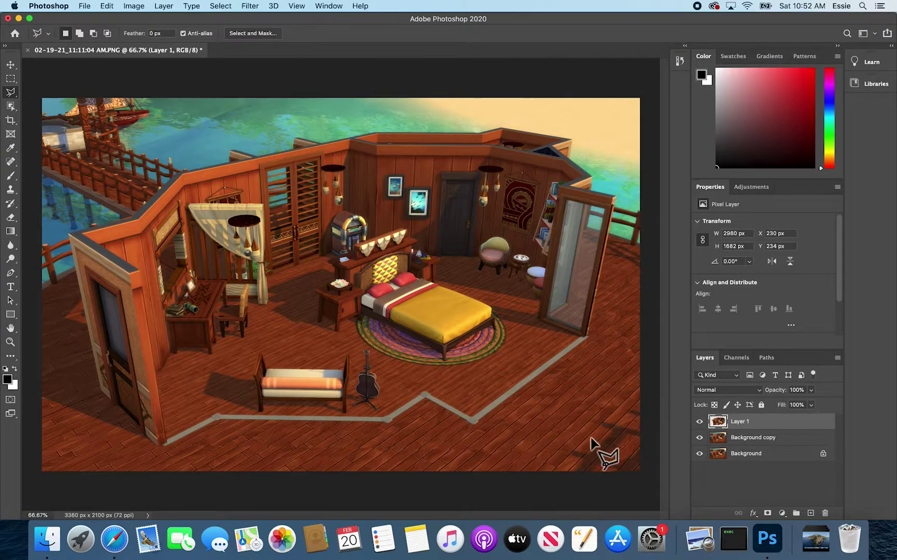
- Turn Background copy and Background visibility back on and select Background copy
left_click(699, 438)
left_click(700, 454)
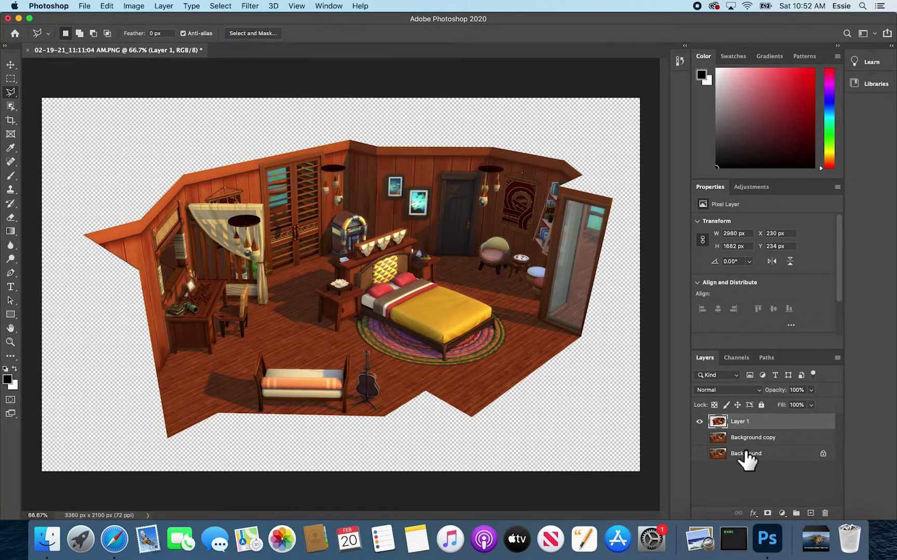
left_click(699, 437)
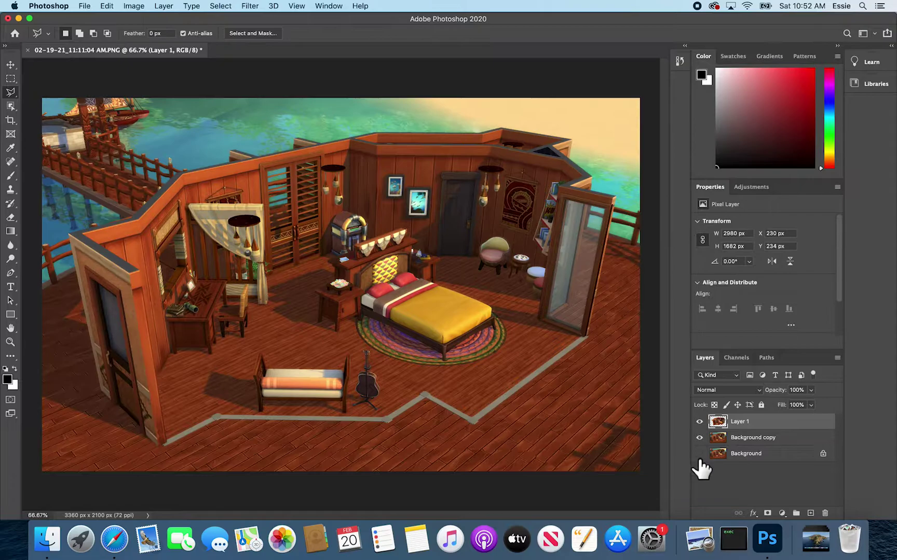
left_click(699, 454)
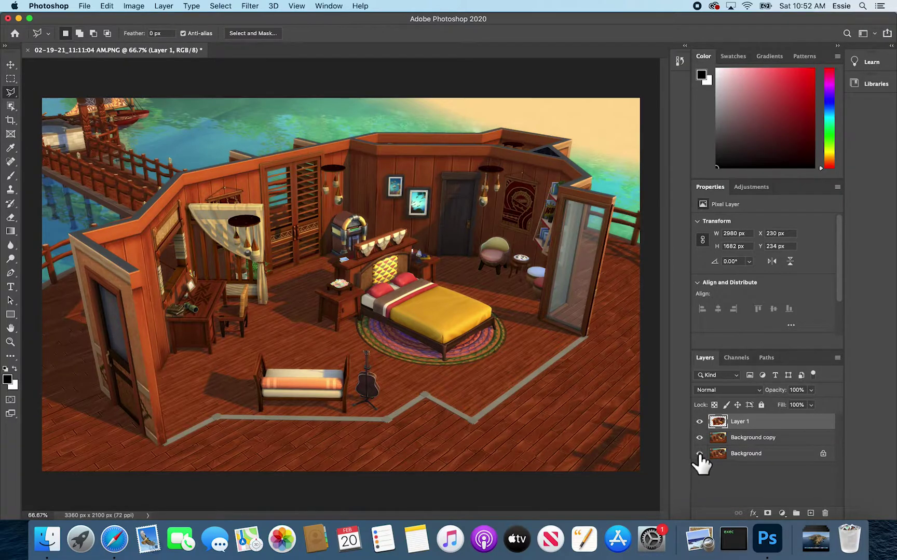
left_click(789, 441)
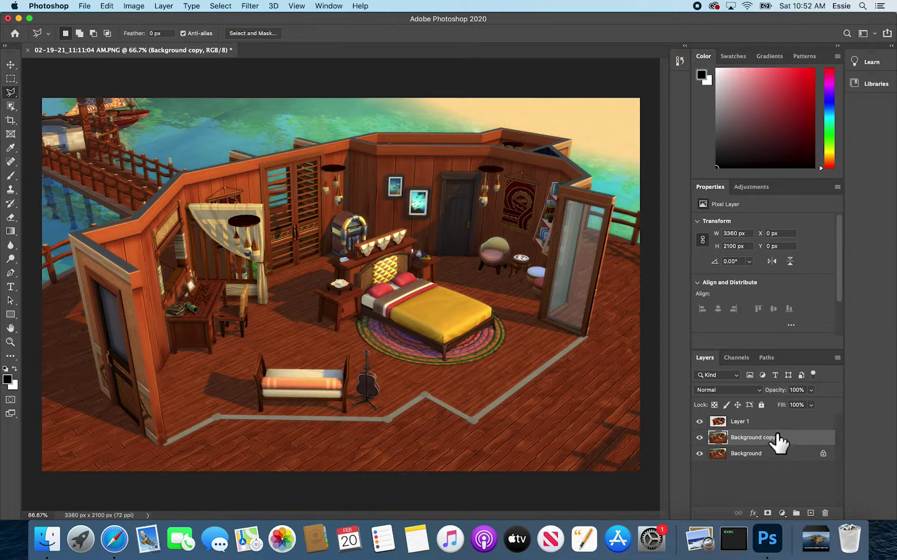
- Set the Gradient tool to a cyan-blue preset from the Blues group, targeting Background copy
left_click(761, 422)
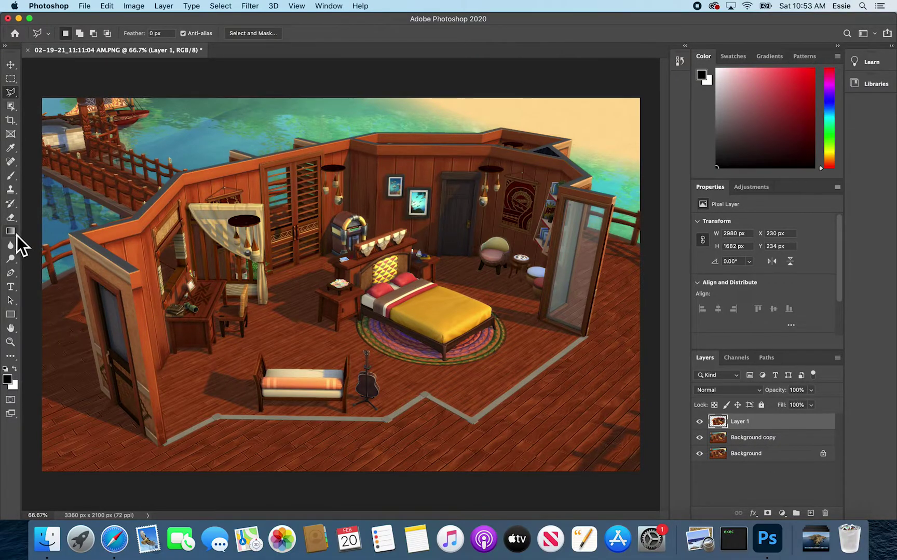
left_click(16, 234)
left_click(747, 441)
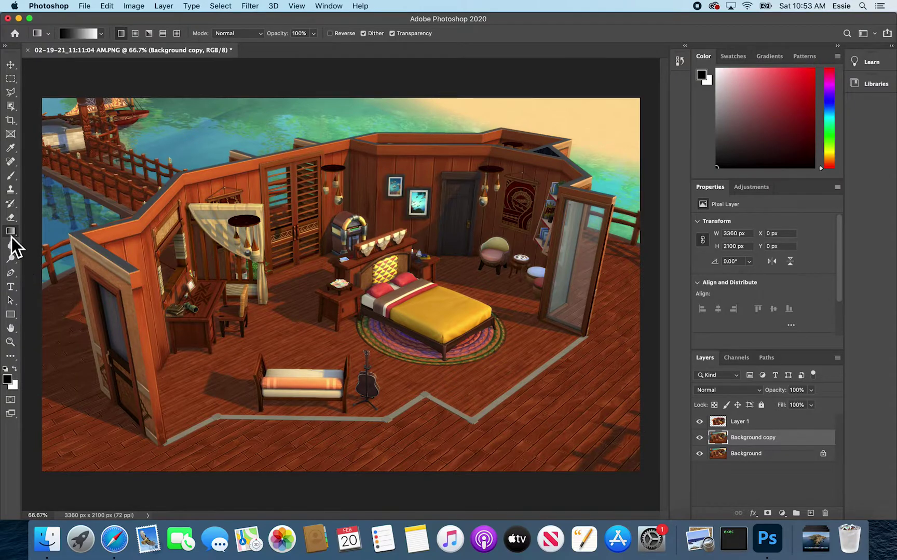
left_click(101, 33)
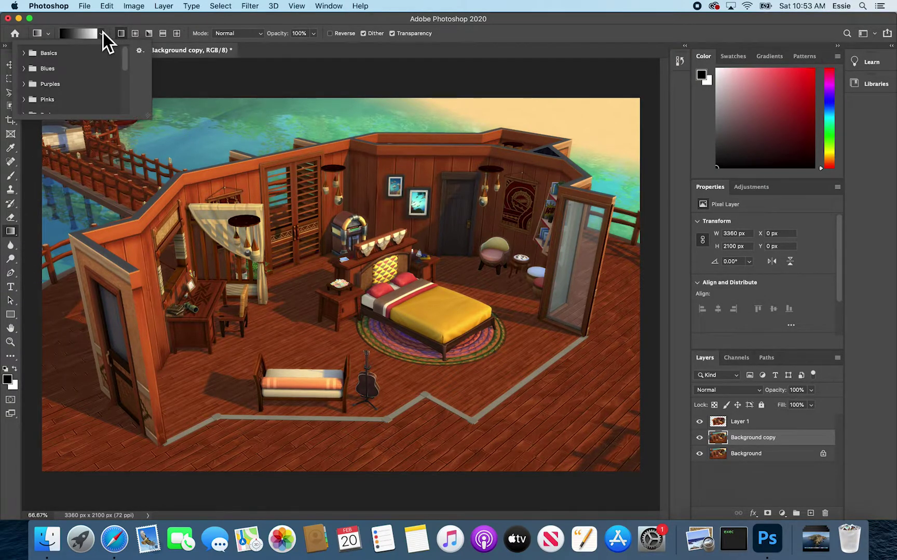
left_click(32, 69)
scroll(63, 90, "down", 2)
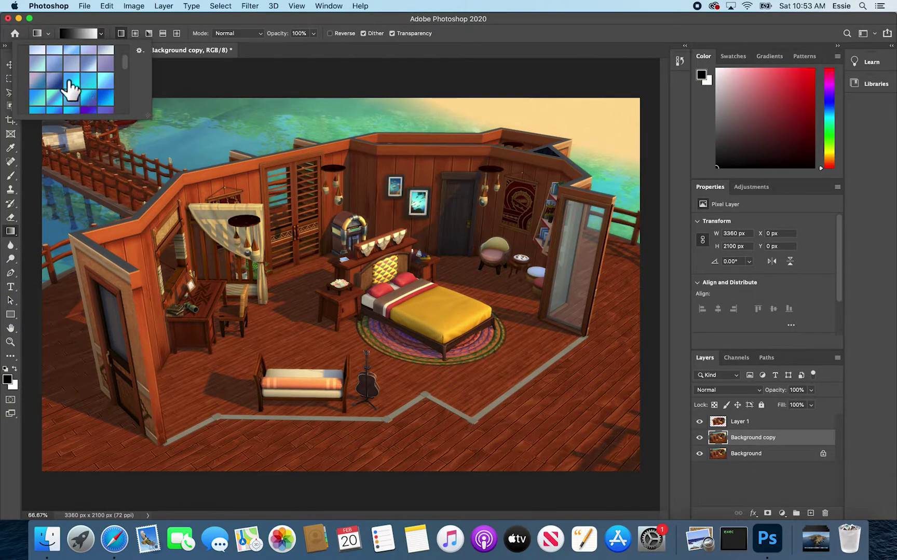
left_click(71, 81)
left_click(102, 134)
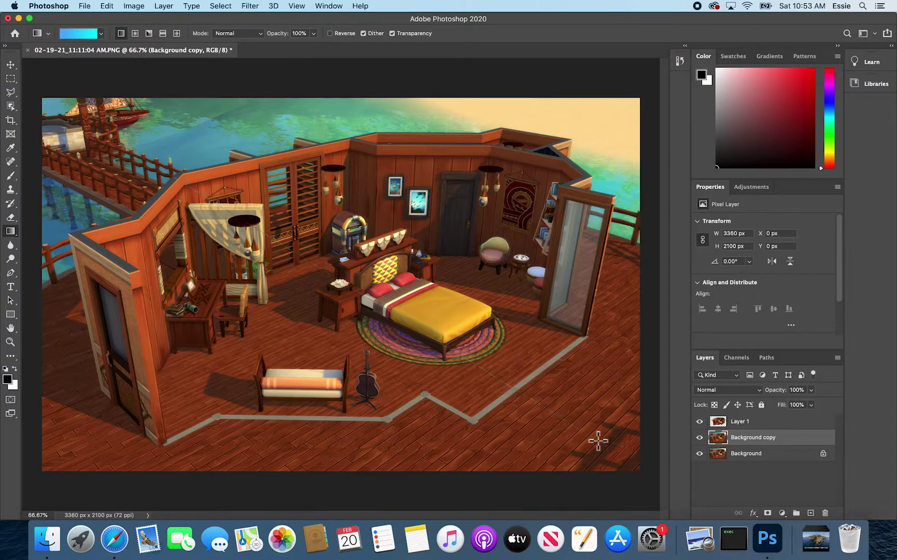
- Drag a trial blue-to-cyan gradient across Background copy, then undo it
left_click_drag(598, 441, 204, 193)
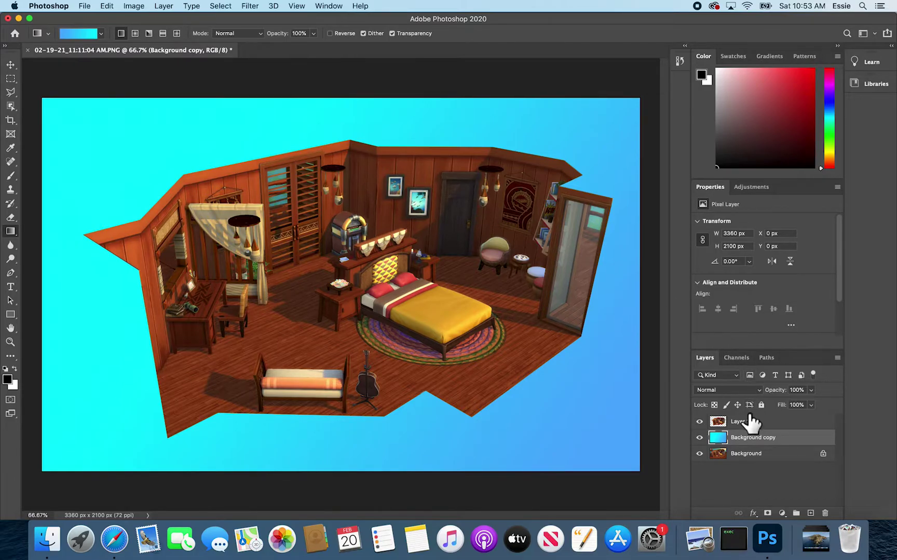
key("super+z")
key("super+z")
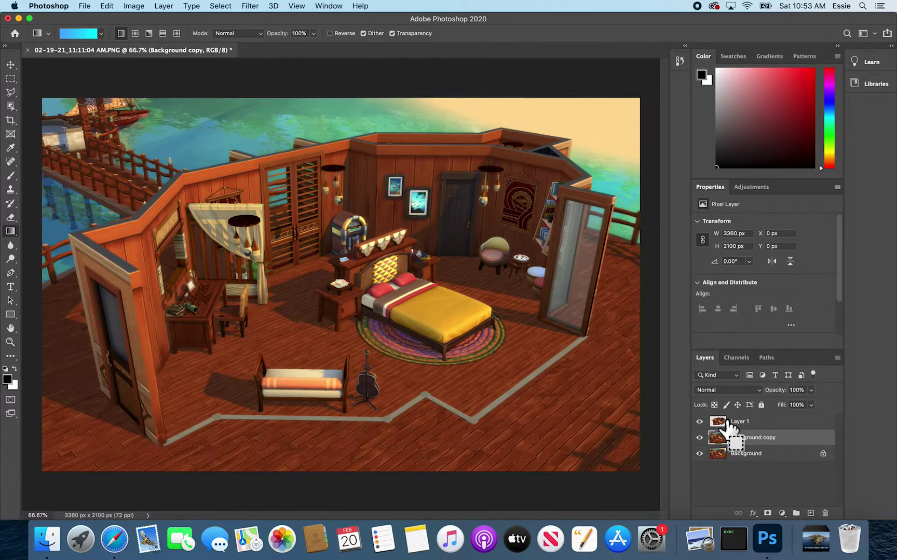
left_click(726, 423, "super")
left_click(83, 6)
mouse_move(110, 5)
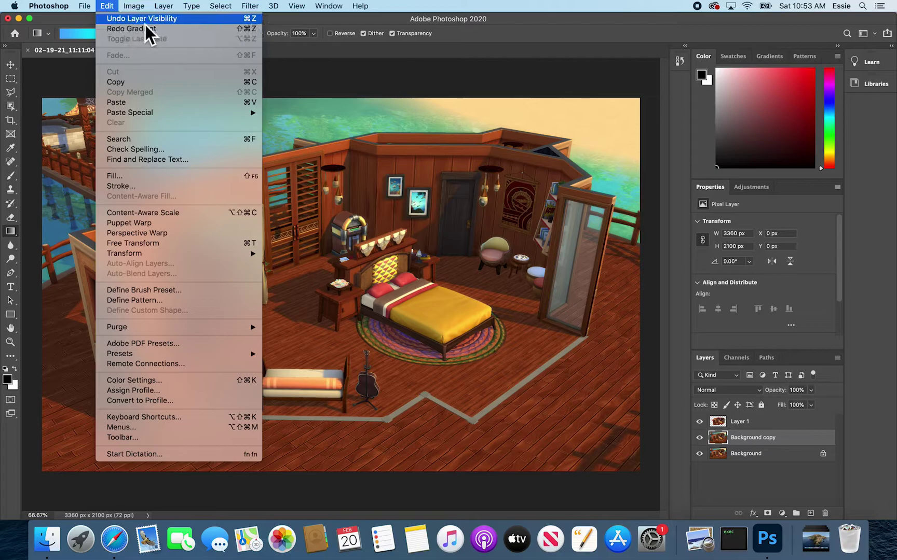
left_click(743, 462)
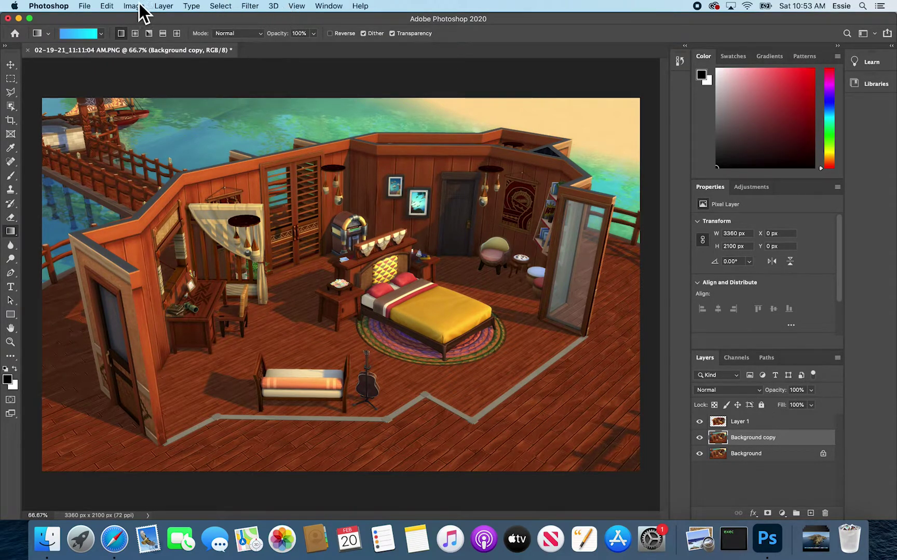
- Start an Edit > Transform > Scale on the Background copy layer
left_click(107, 6)
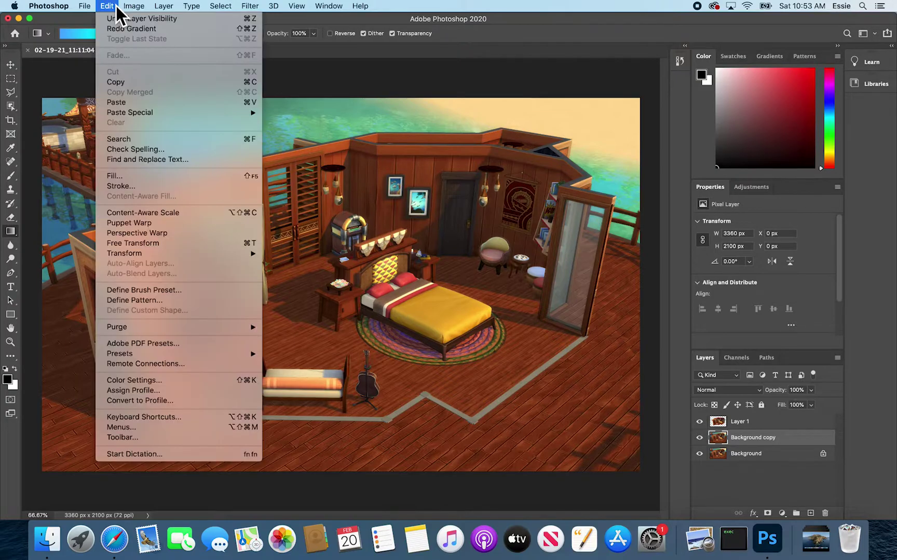
mouse_move(153, 256)
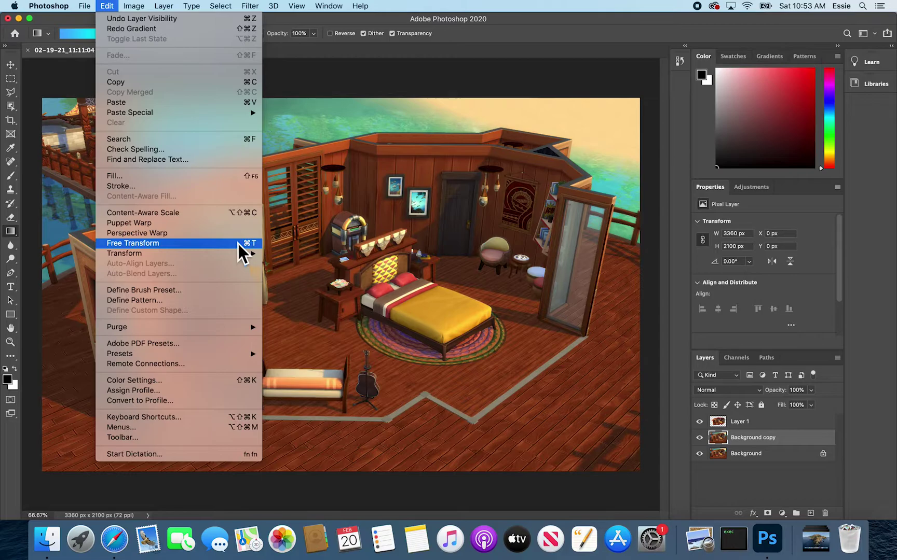
mouse_move(257, 254)
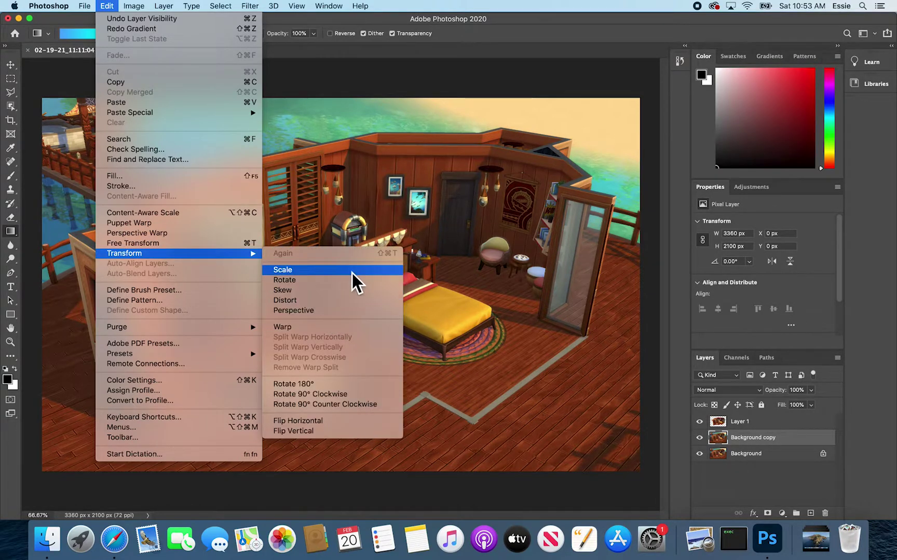
left_click(314, 271)
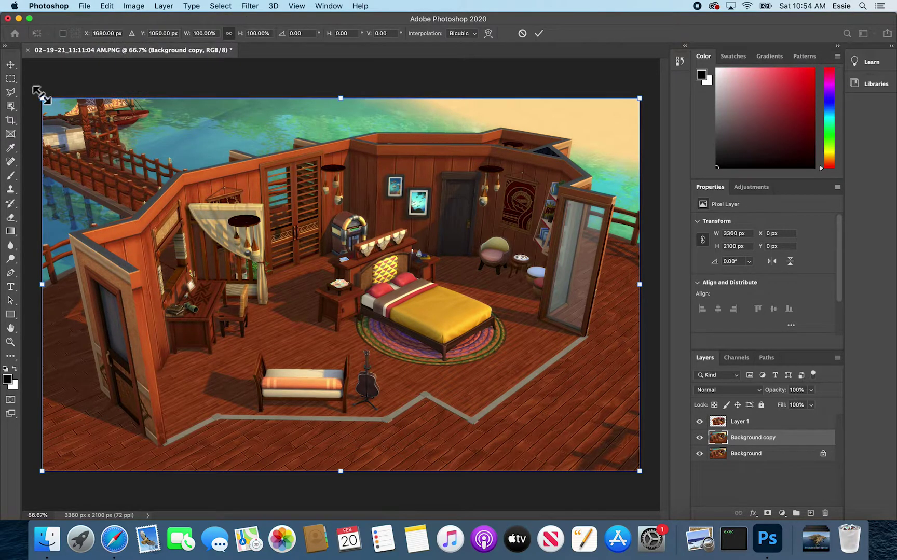
- Enlarge Background copy to 131.49% (4418 × 2762 px), recentre it, and commit the scale
left_click_drag(41, 97, 21, 68)
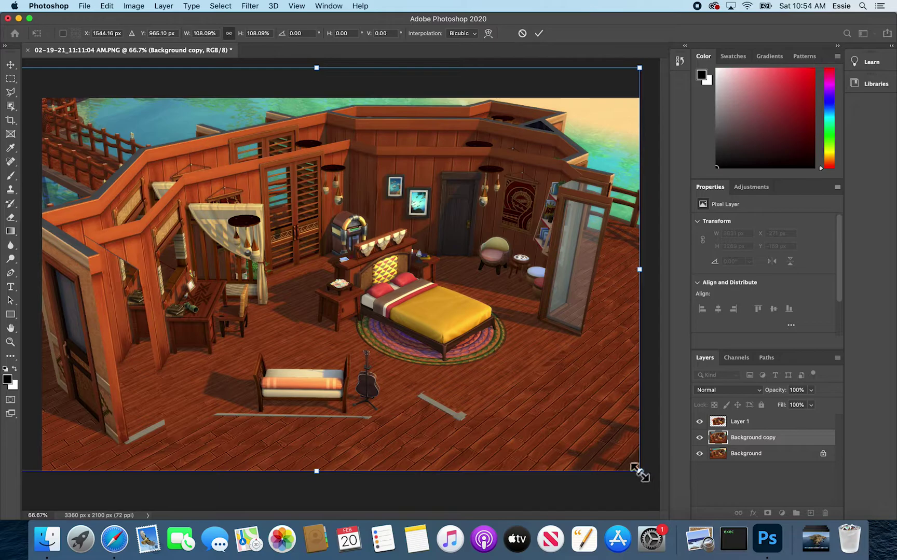
left_click_drag(639, 471, 733, 537)
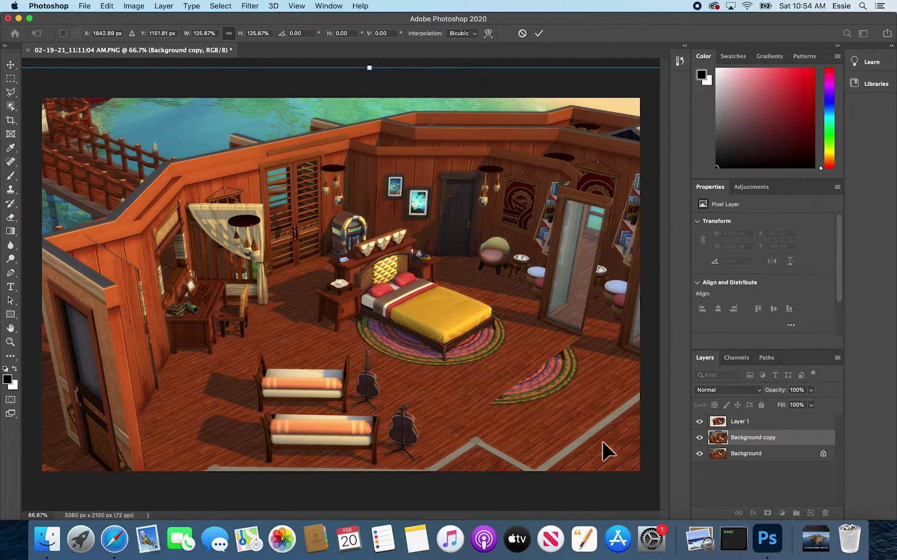
left_click_drag(601, 441, 574, 426)
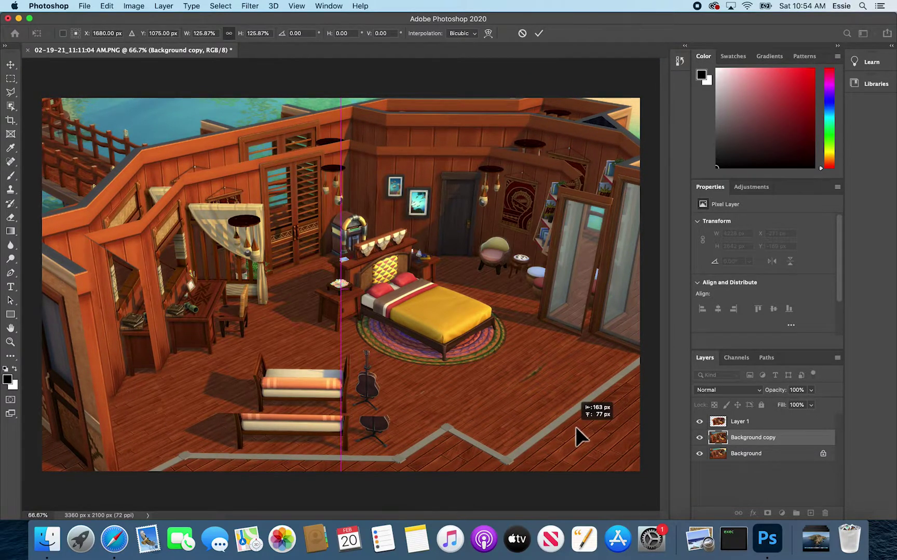
left_click_drag(575, 427, 576, 419)
key("super+minus")
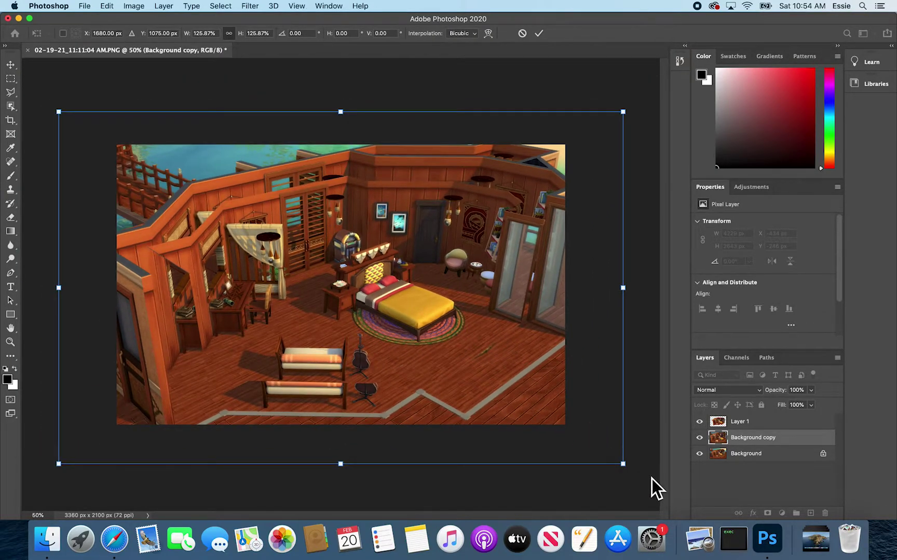
left_click_drag(623, 463, 647, 476)
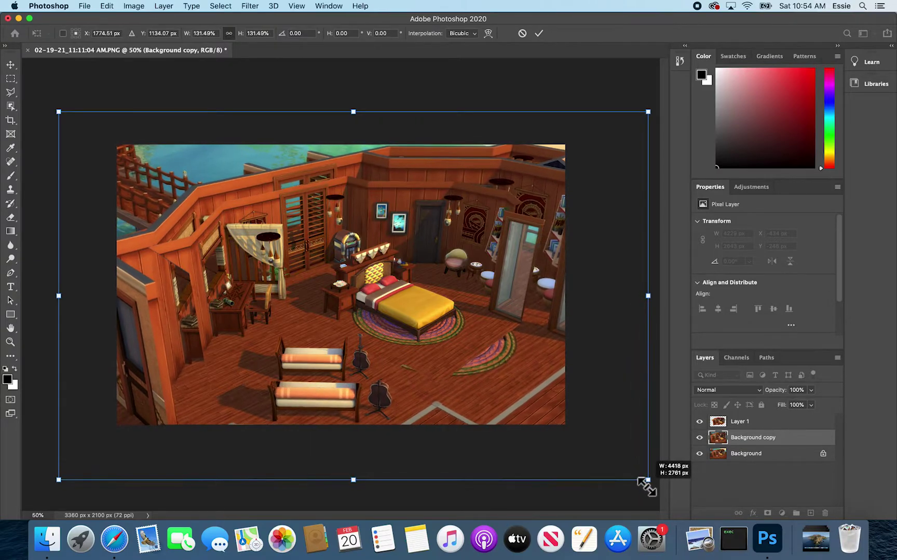
left_click_drag(609, 434, 592, 424)
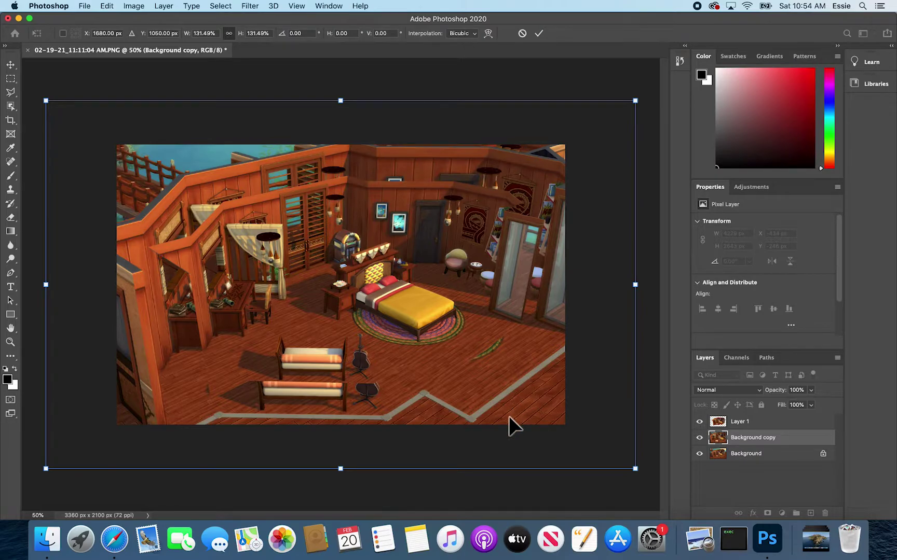
key("g")
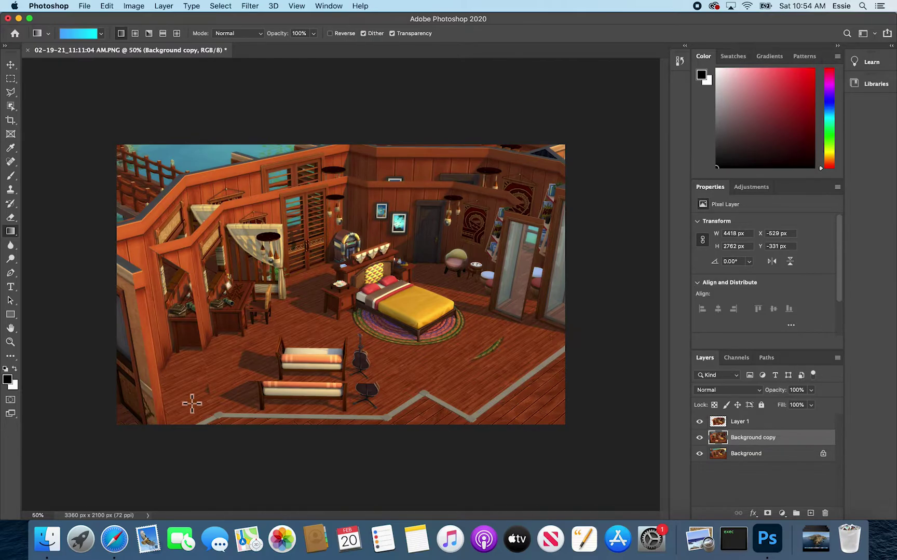
left_click(107, 7)
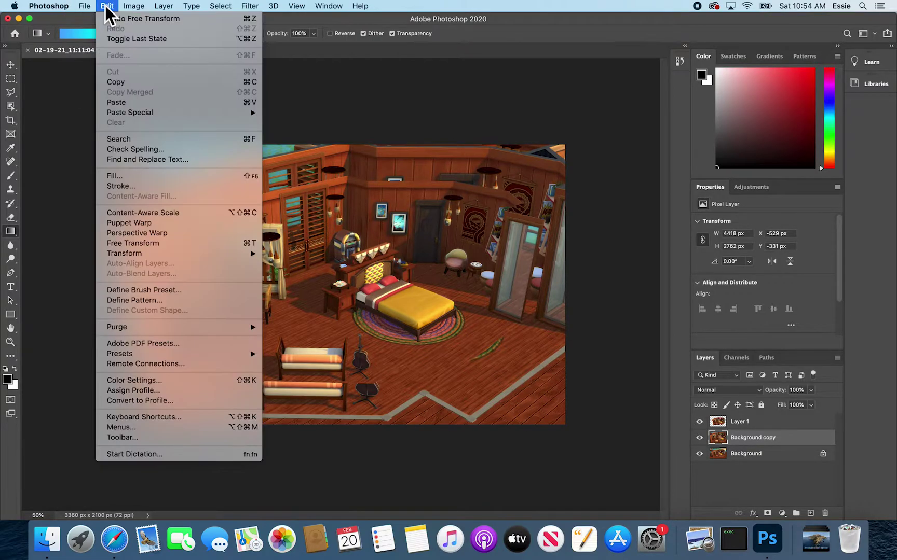
left_click(105, 7)
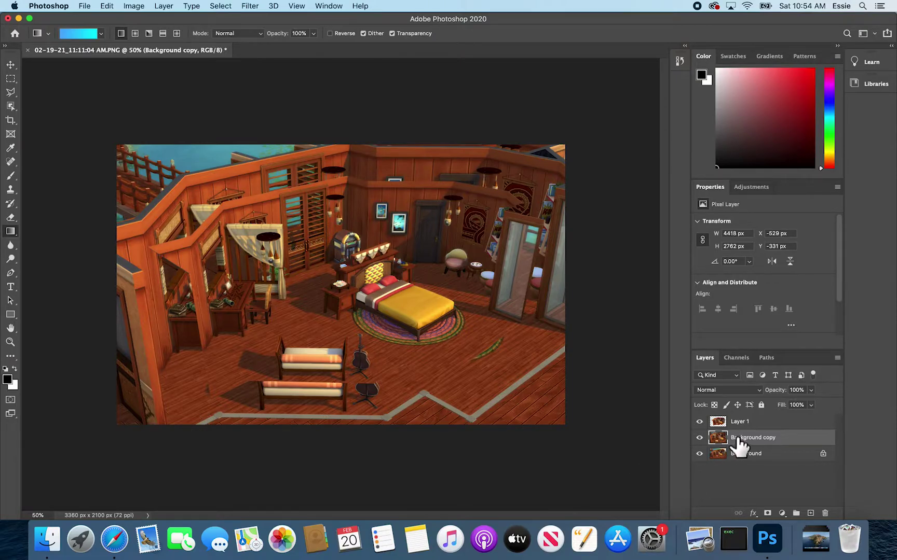
- Apply a Gaussian Blur of about 43 pixels to Background copy, then select Layer 1
left_click(248, 7)
mouse_move(325, 135)
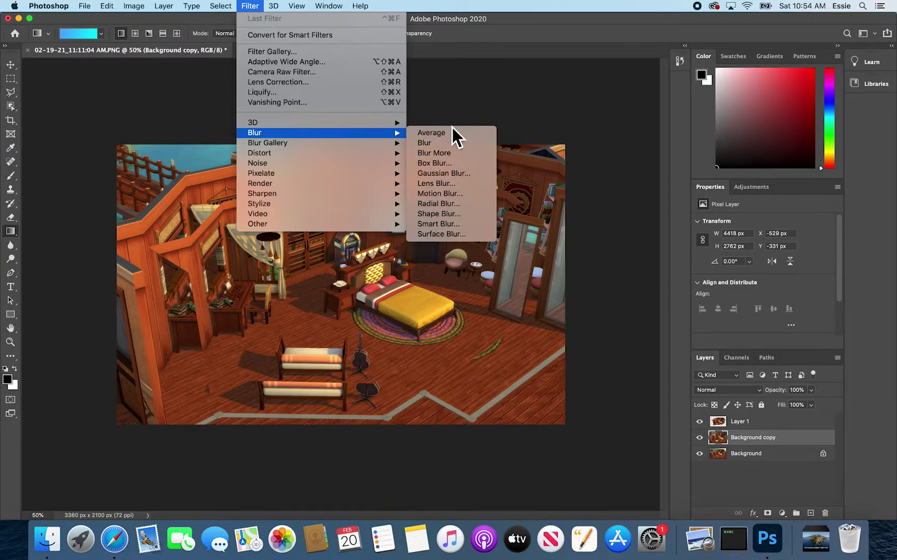
mouse_move(367, 142)
left_click(473, 178)
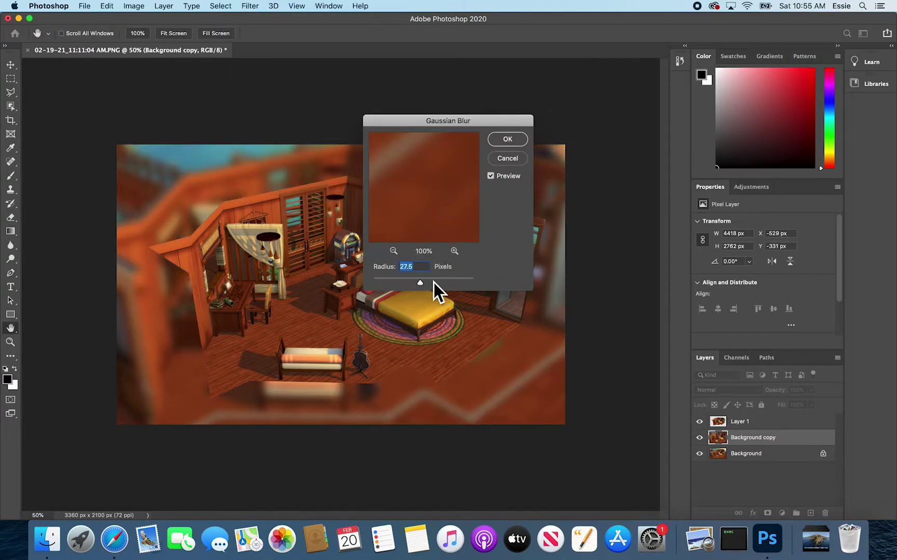
left_click(387, 282)
left_click_drag(465, 283, 432, 283)
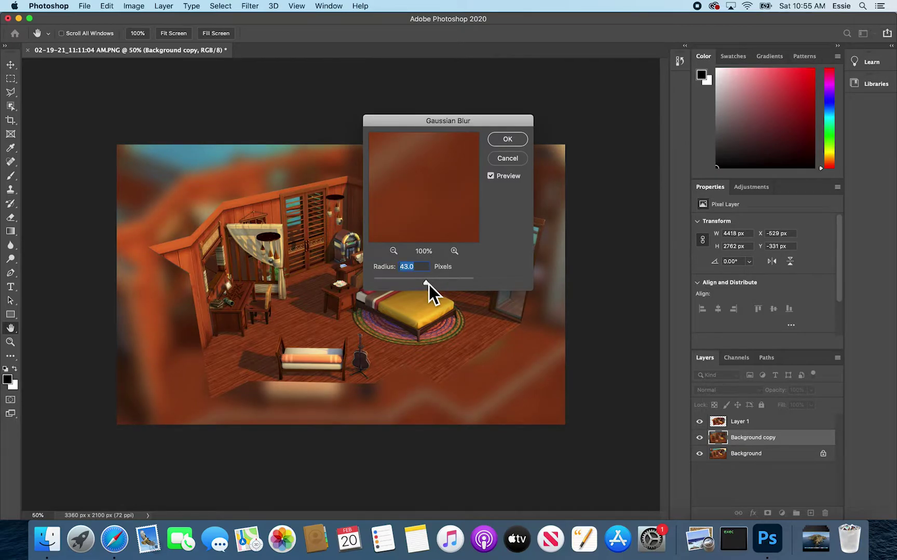
left_click(518, 141)
key("g")
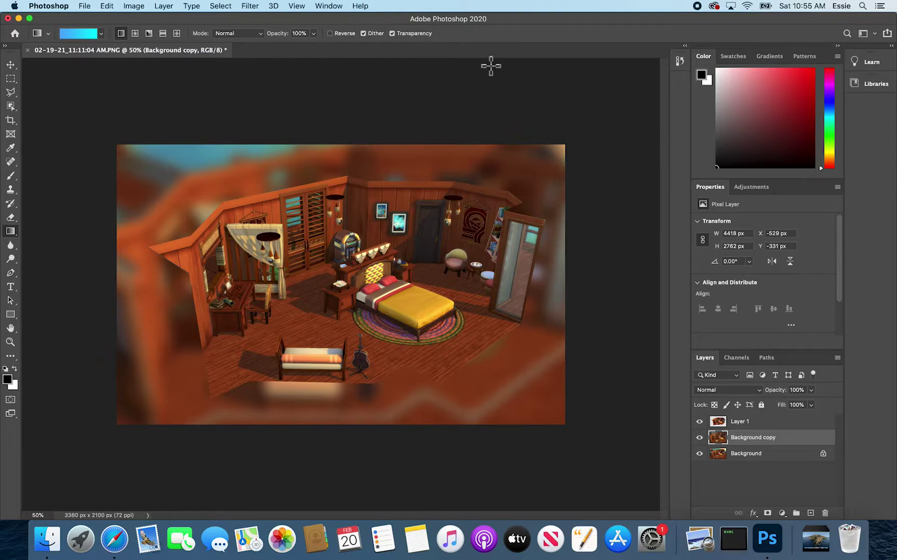
left_click(755, 423)
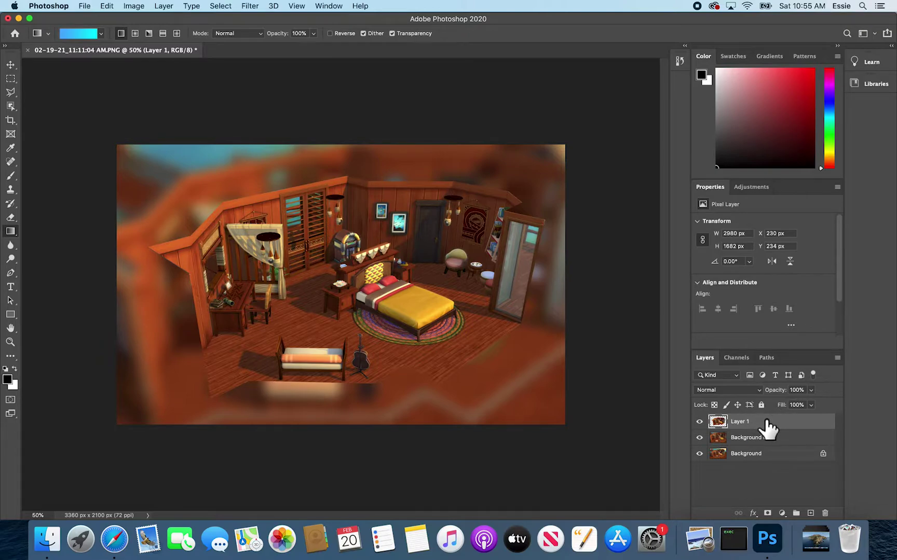
- Open Blending Options for Layer 1 and toggle the Stroke outline effects on and off
right_click(768, 428)
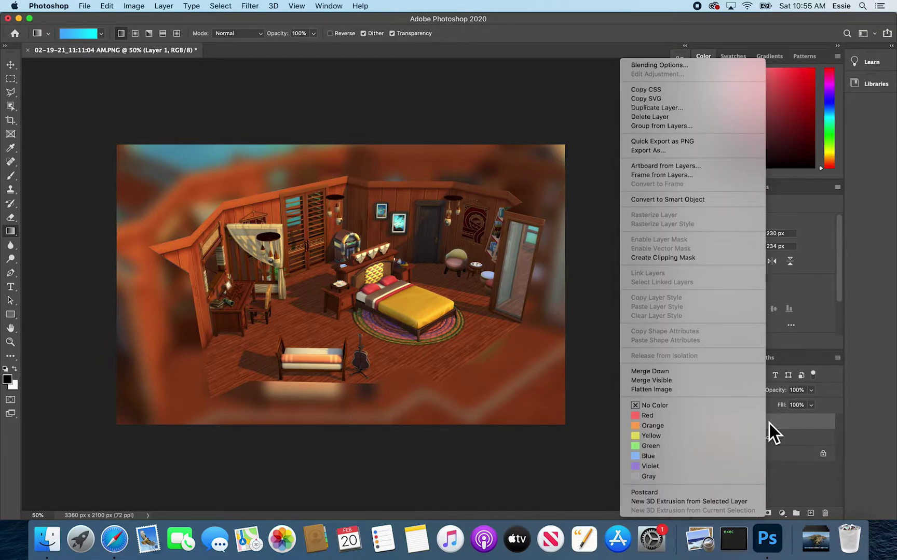
left_click(698, 71)
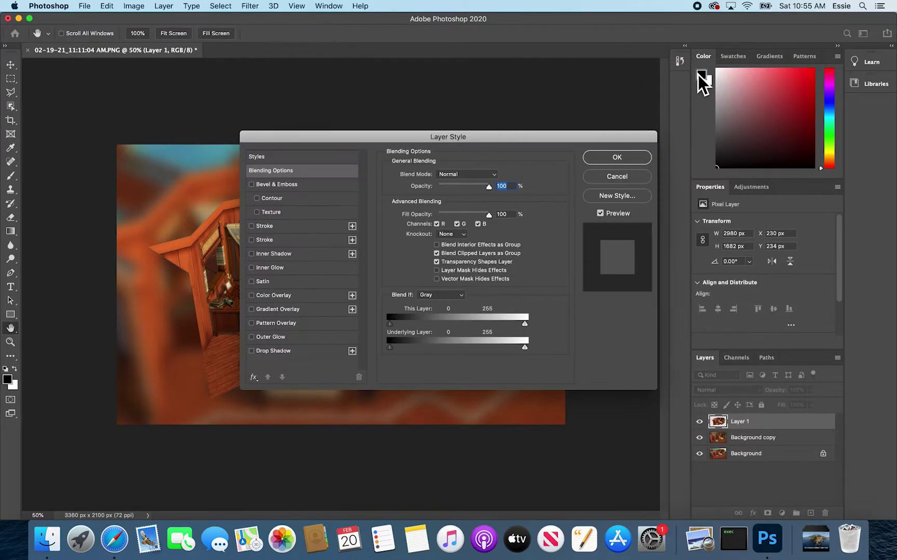
left_click_drag(509, 147, 614, 106)
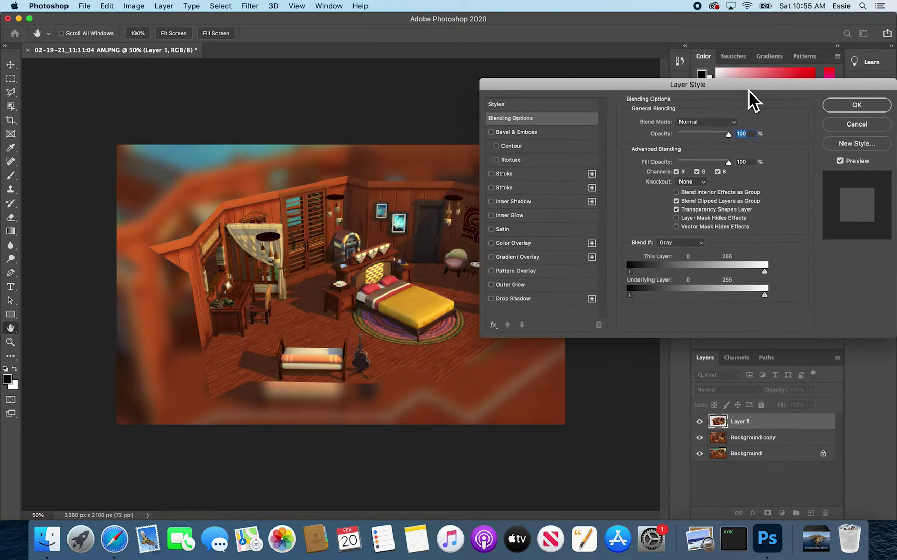
left_click(491, 173)
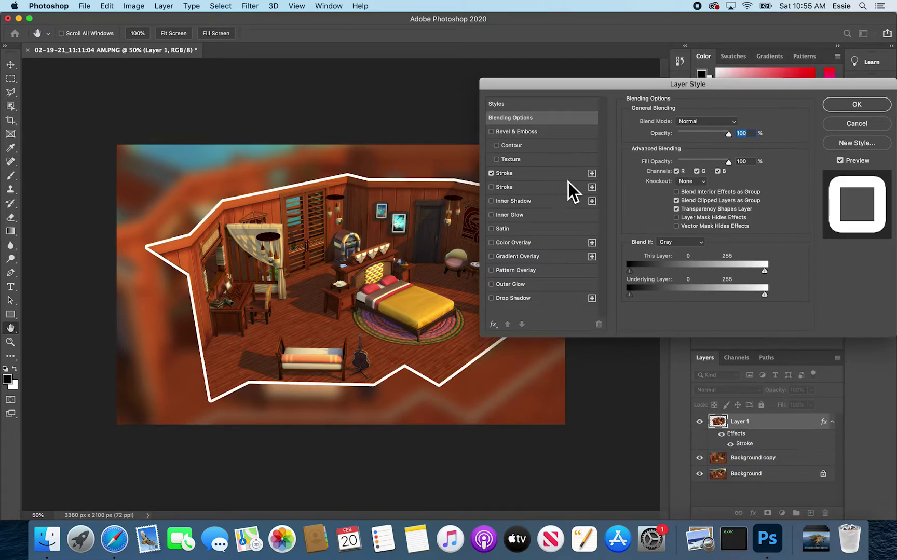
left_click(595, 177)
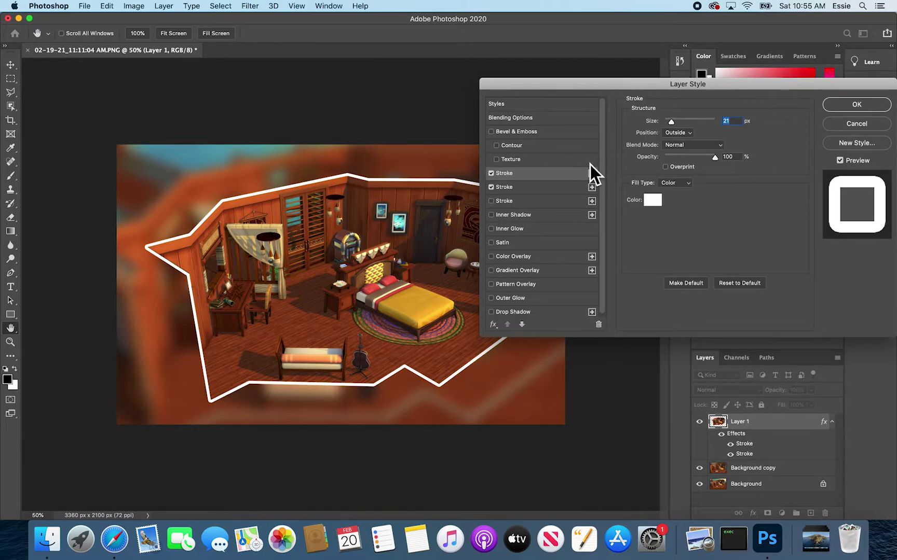
left_click(497, 193)
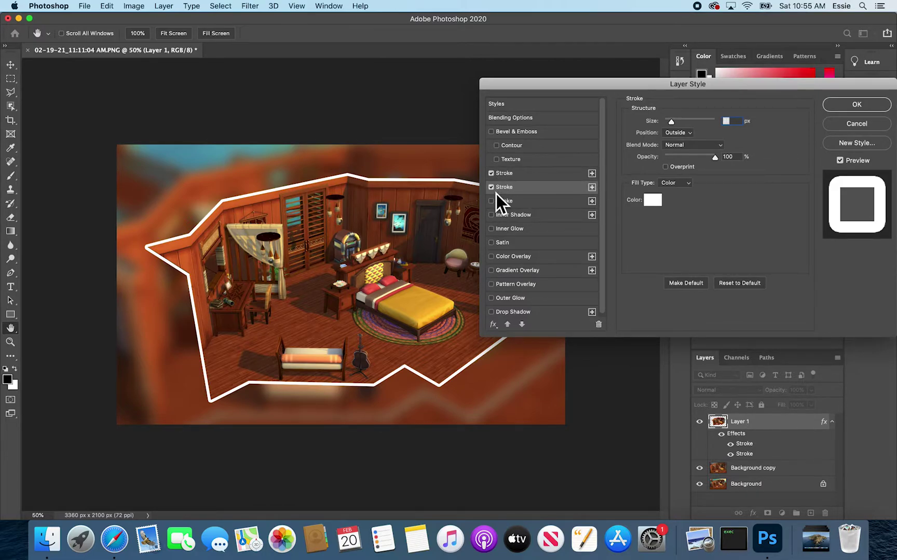
left_click(493, 189)
left_click(525, 180)
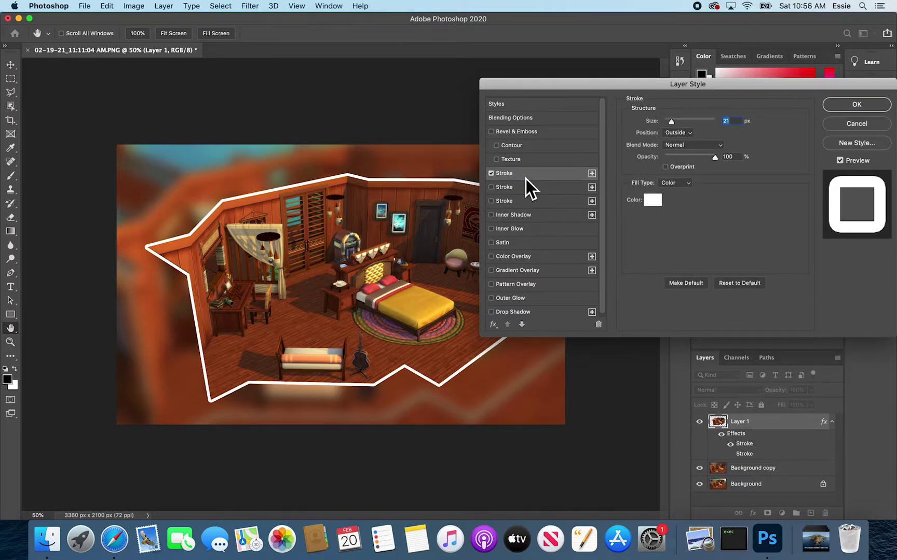
left_click(495, 177)
double_click(495, 178)
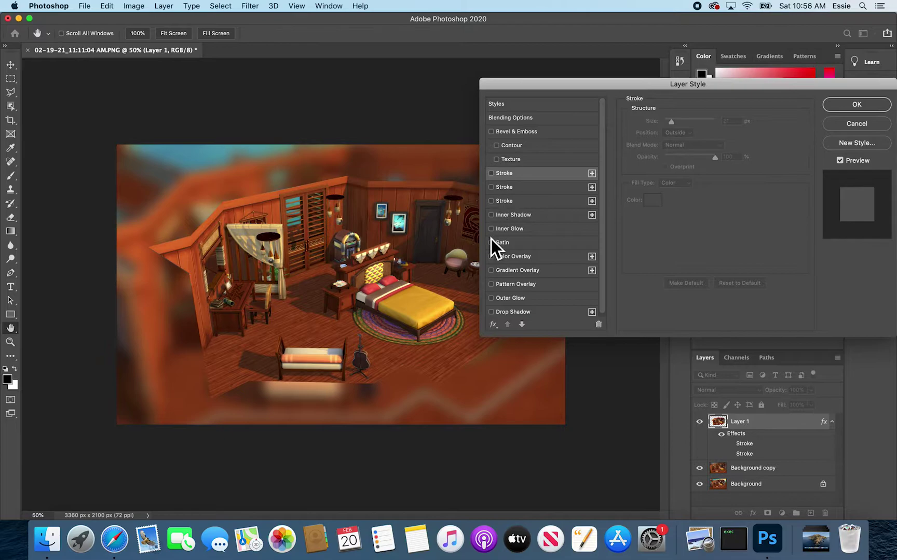
- Try a Drop Shadow and an Outer Glow at 100% opacity in Lighten mode, then disable the glow
left_click(491, 313)
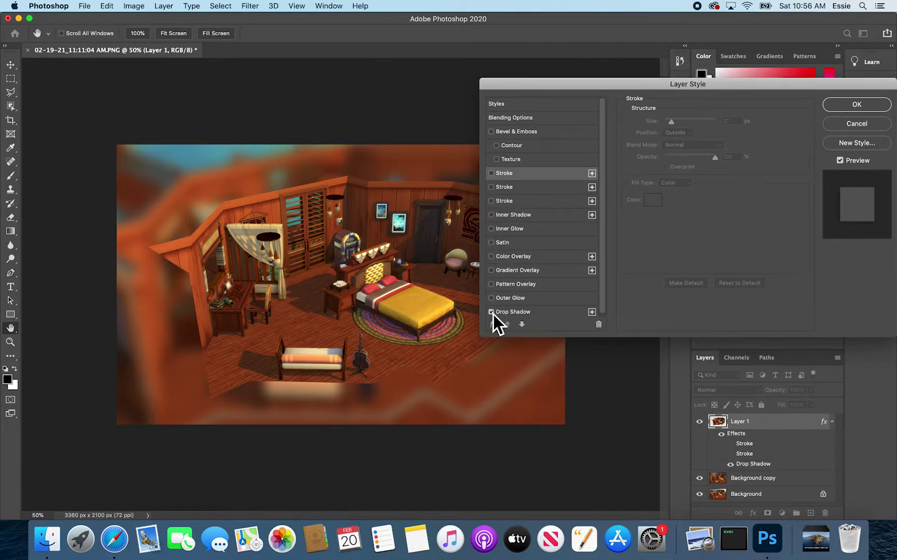
left_click(495, 306)
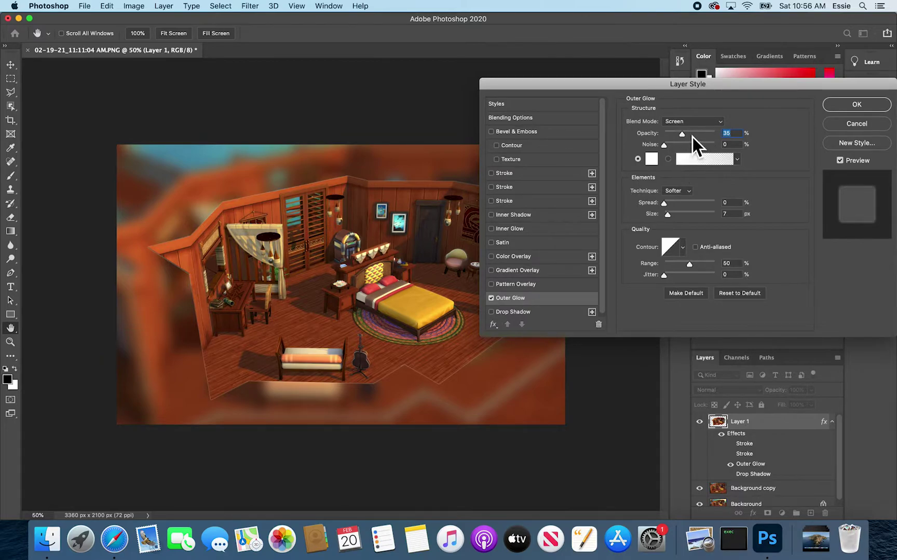
left_click_drag(692, 138, 728, 142)
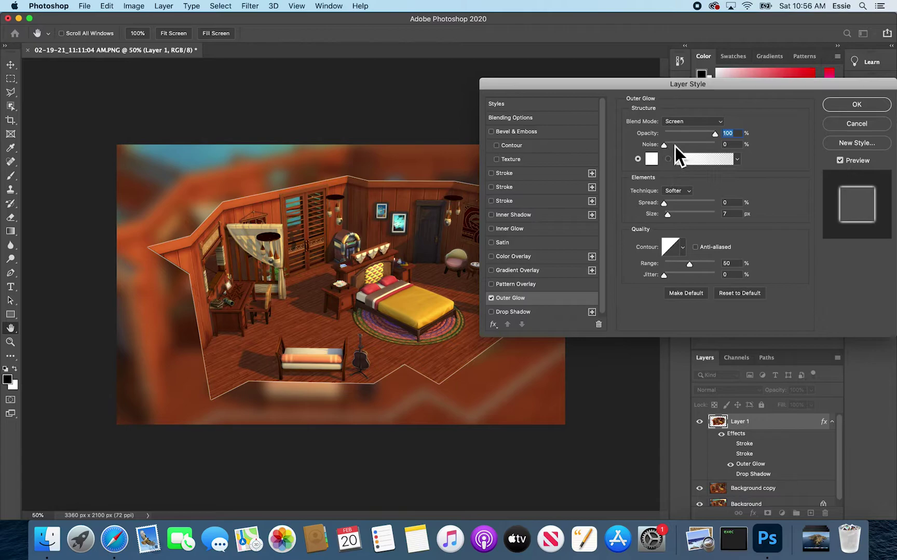
left_click(692, 122)
left_click(690, 115)
left_click(492, 298)
- Re-enable the Stroke and set it to 24 px, positioned Outside
left_click(494, 179)
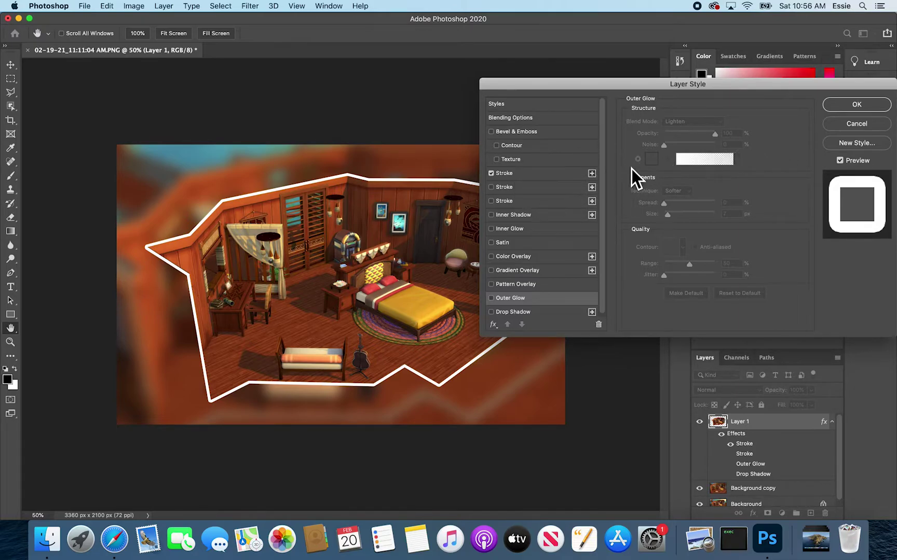
left_click(535, 180)
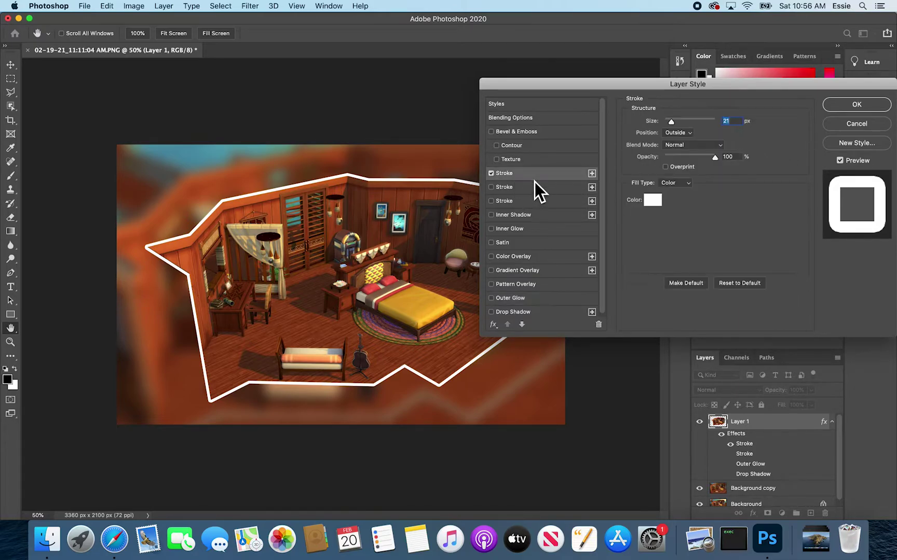
mouse_move(675, 126)
left_mouse_down()
mouse_move(712, 122)
mouse_move(675, 126)
left_mouse_up()
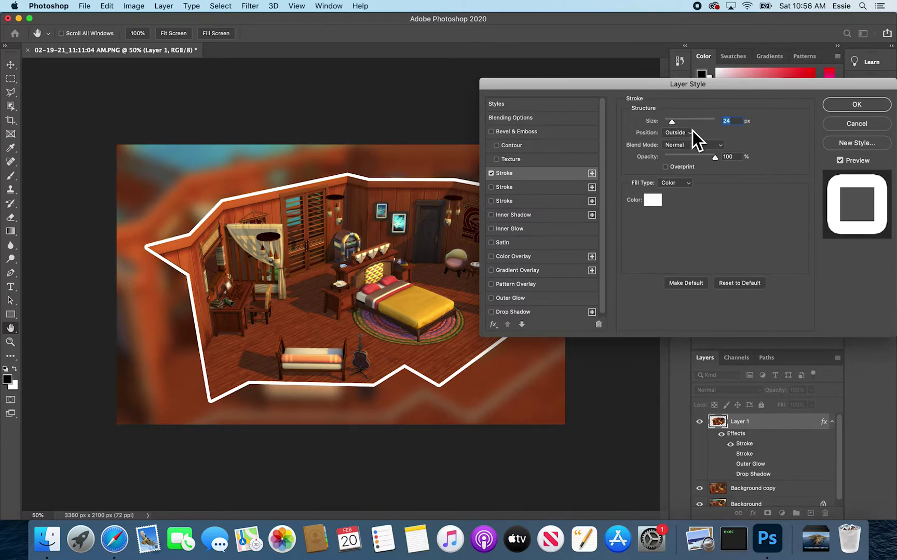
left_click(689, 133)
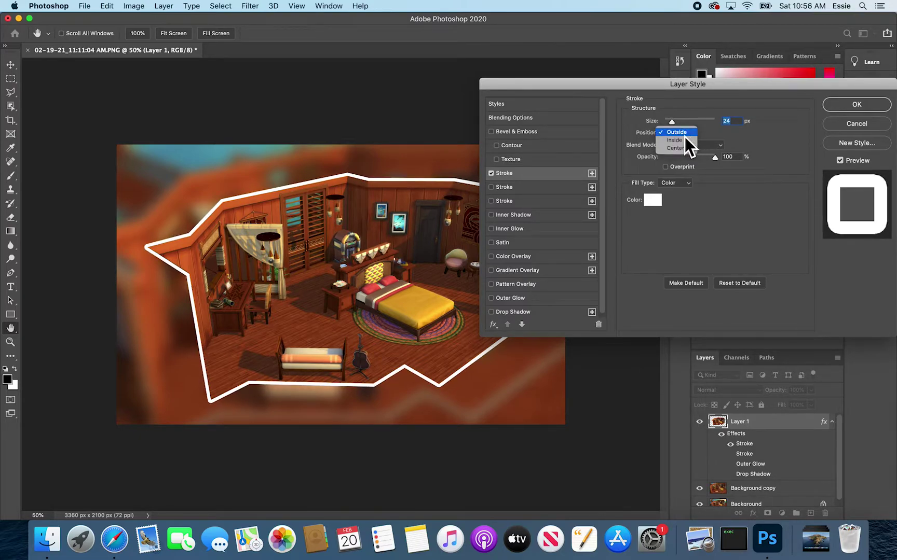
left_click(682, 143)
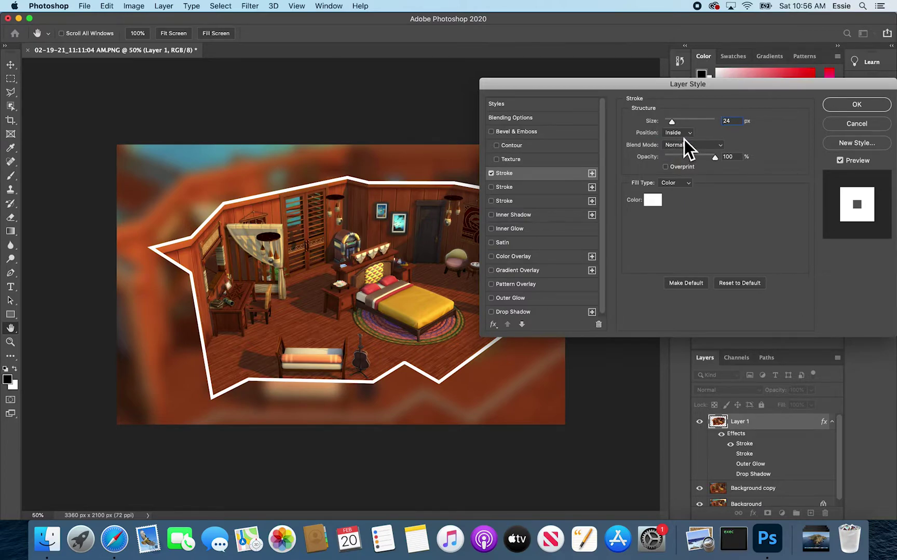
left_click(685, 135)
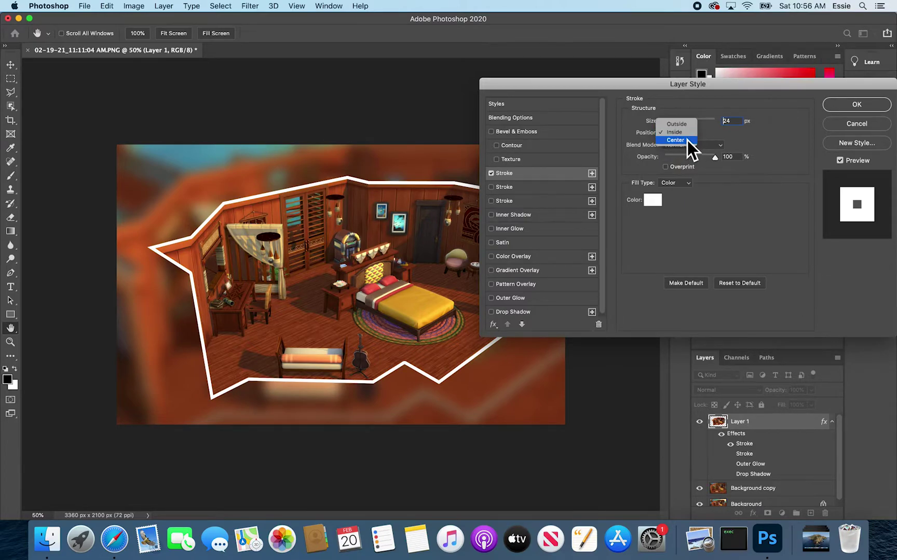
left_click(687, 140)
left_click(685, 136)
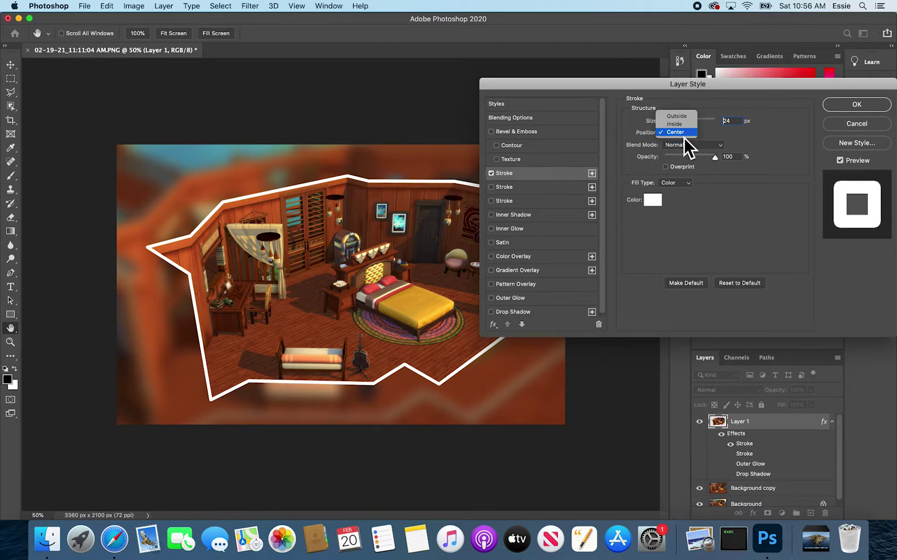
left_click(674, 113)
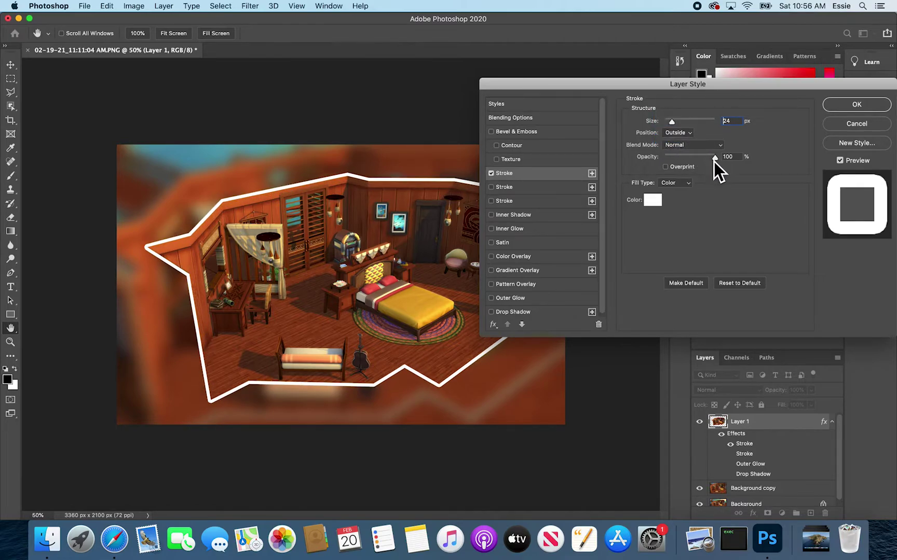
- Keep the stroke at 100% opacity and white, then apply the layer style
mouse_move(714, 161)
left_mouse_down()
mouse_move(682, 160)
mouse_move(713, 160)
left_mouse_up()
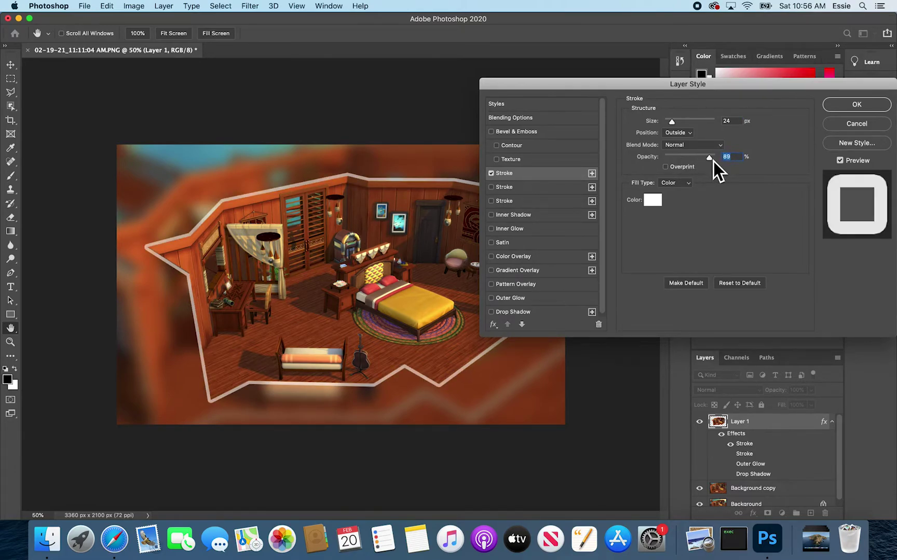
left_click(656, 200)
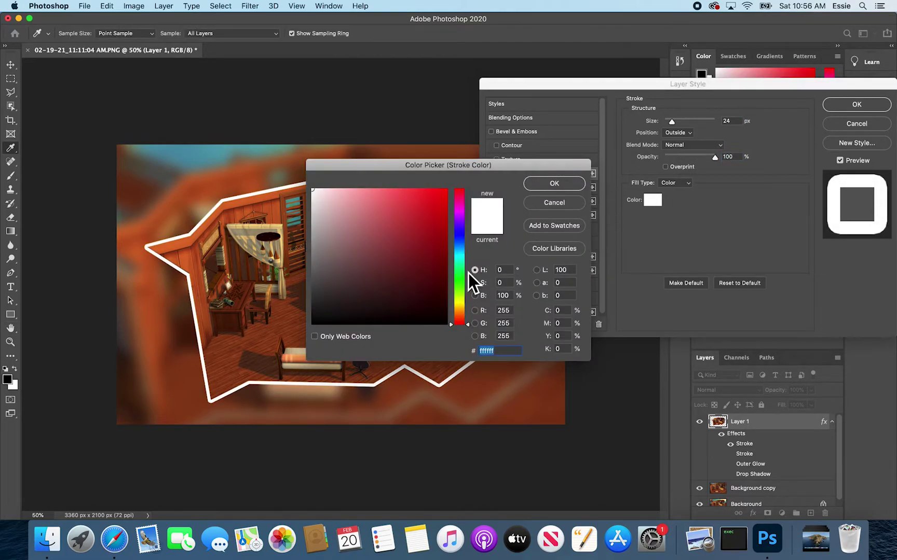
left_click_drag(465, 266, 460, 231)
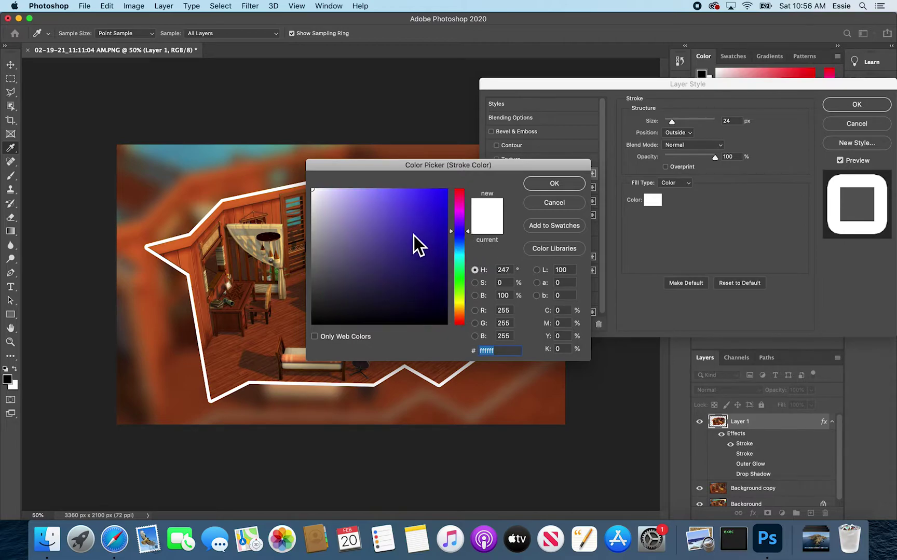
left_click(410, 233)
left_click(565, 202)
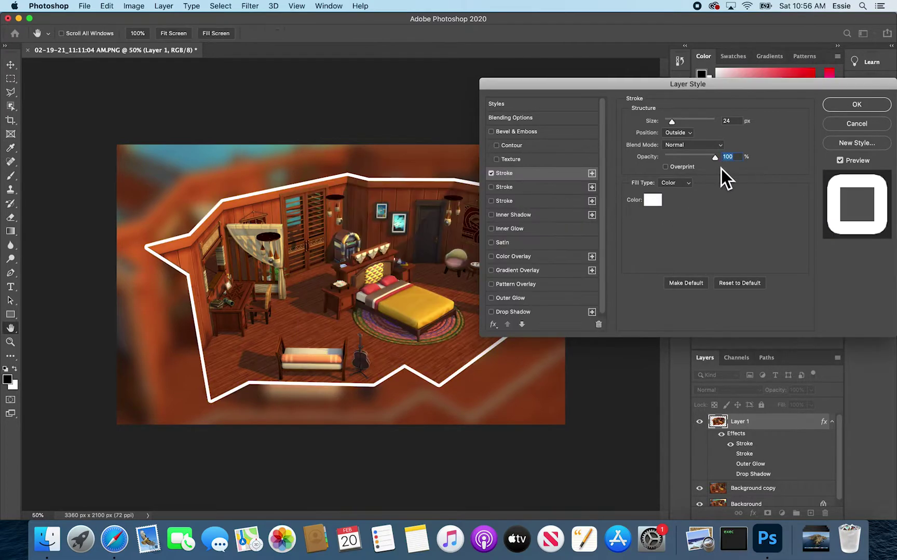
left_click(856, 105)
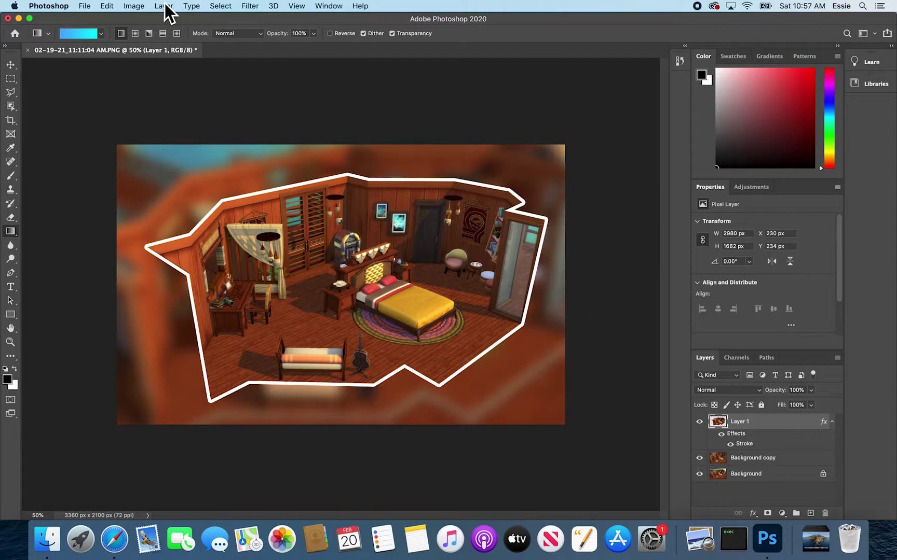
- On Layer 1, apply Levels with input values 0, 1.00 and 230
left_click(763, 459)
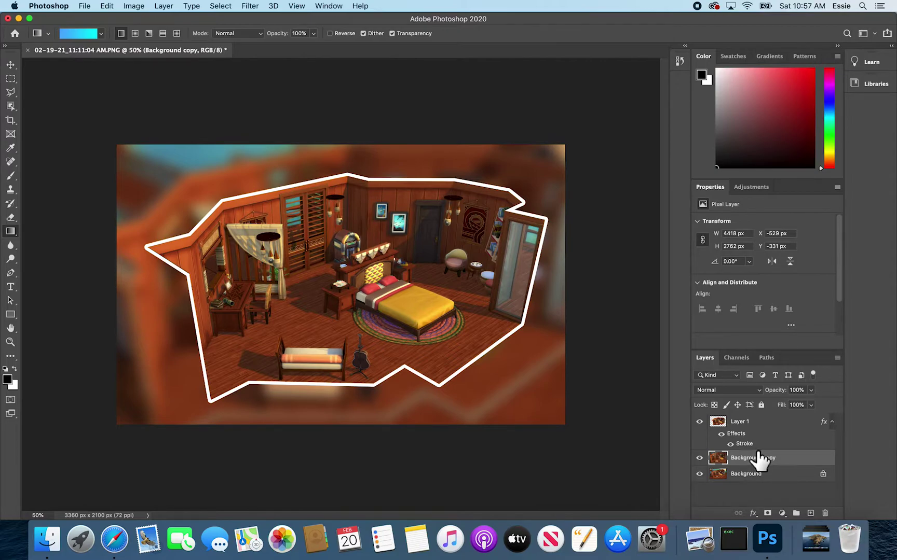
left_click(759, 425)
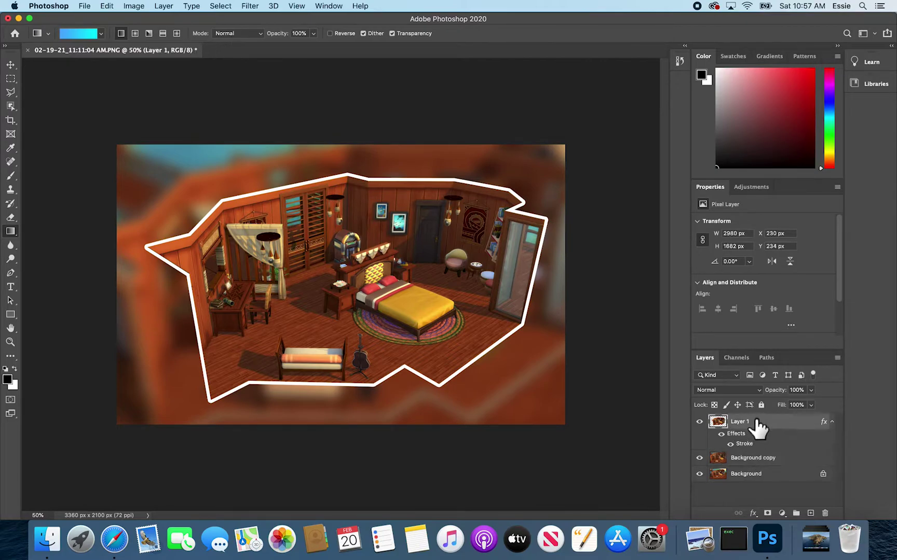
left_click(133, 6)
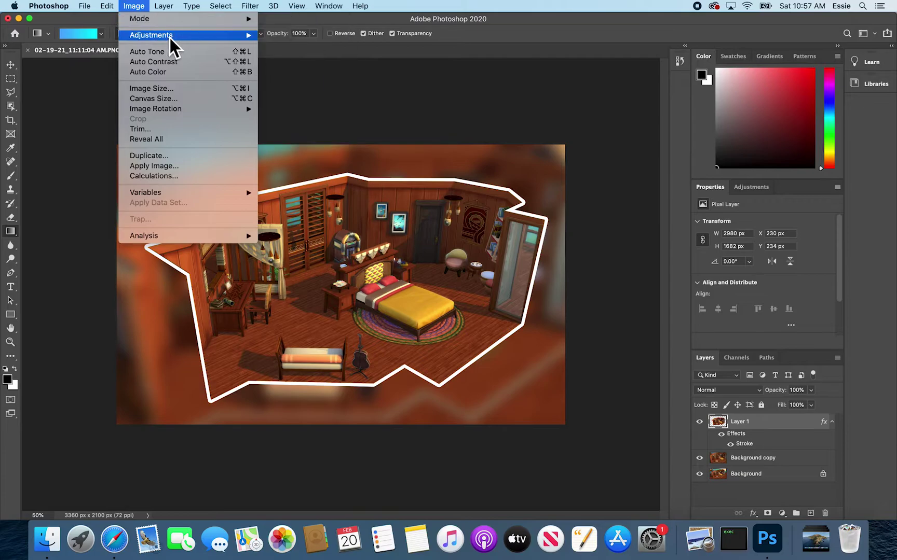
mouse_move(175, 37)
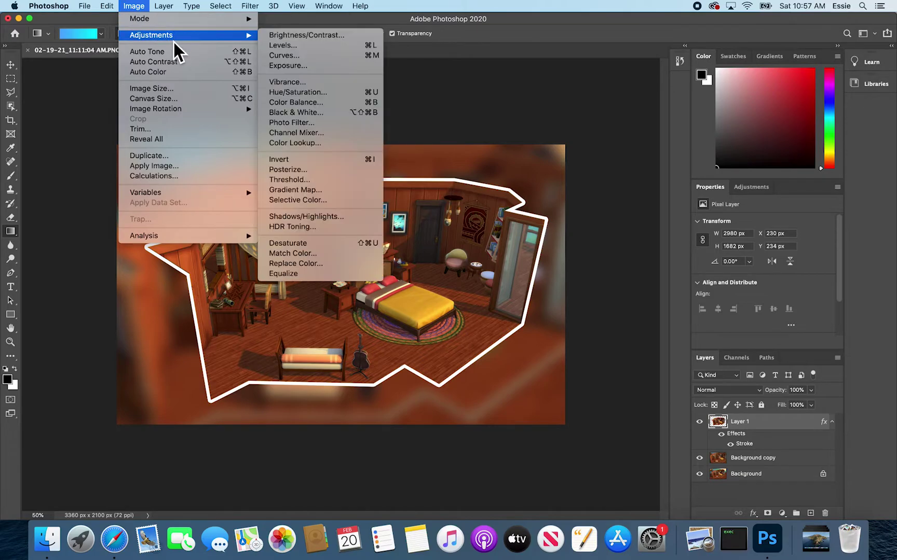
left_click(303, 45)
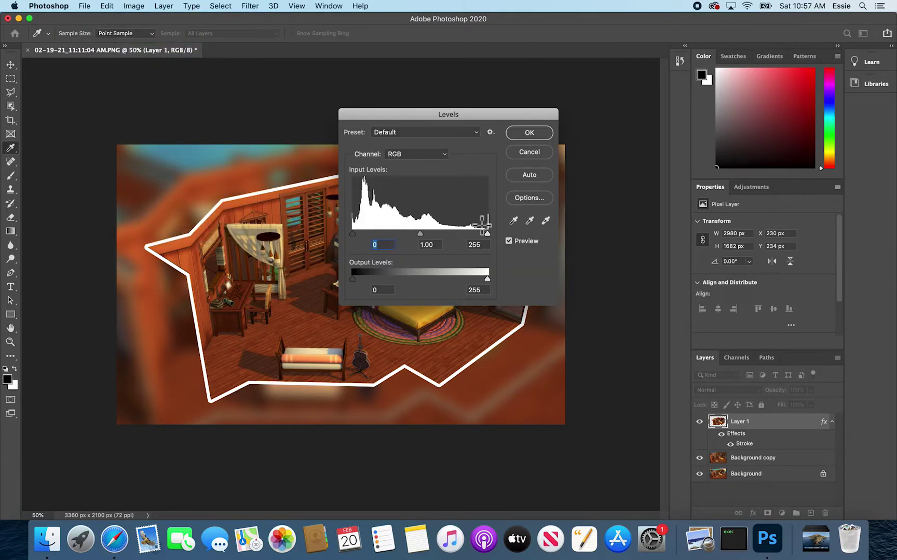
left_click_drag(486, 234, 476, 234)
left_click_drag(458, 123, 680, 103)
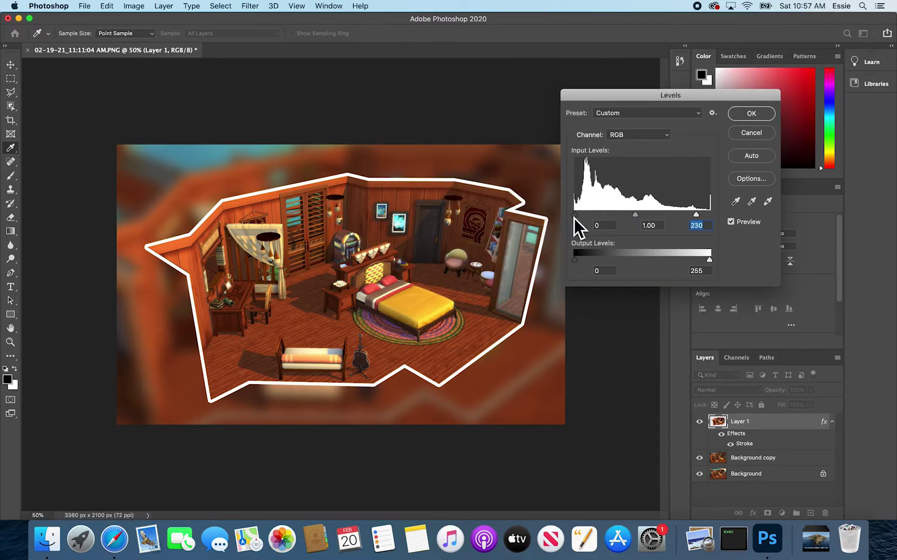
mouse_move(576, 218)
left_mouse_down()
mouse_move(606, 218)
mouse_move(560, 222)
left_mouse_up()
left_click(597, 225)
left_click_drag(639, 217, 637, 217)
key("Tab")
- Commit the Levels, then raise the room's Vibrance to about +16 with a small Saturation boost
left_click(748, 114)
key("g")
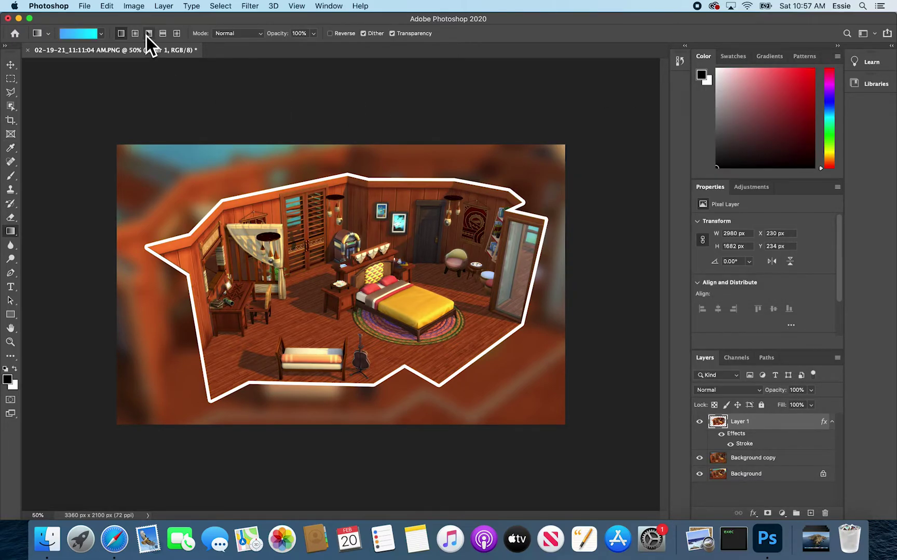
left_click(135, 6)
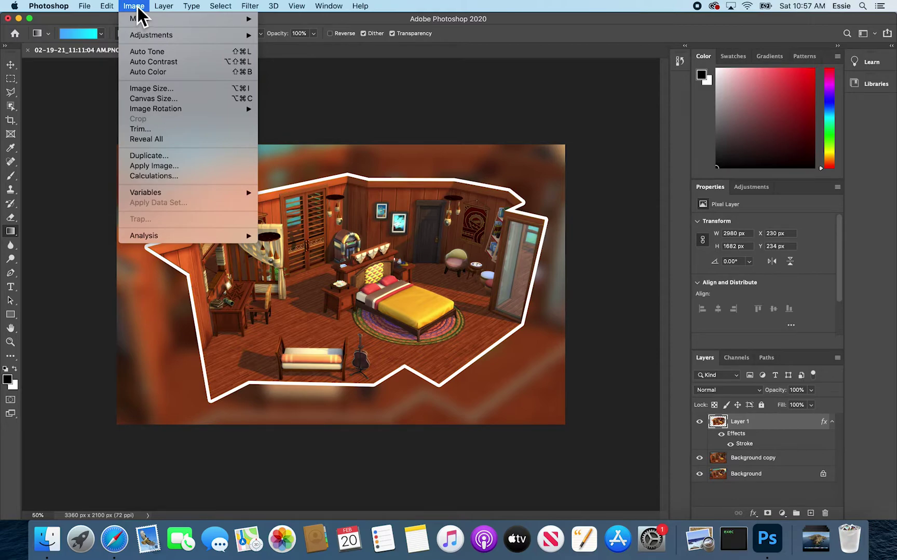
mouse_move(166, 35)
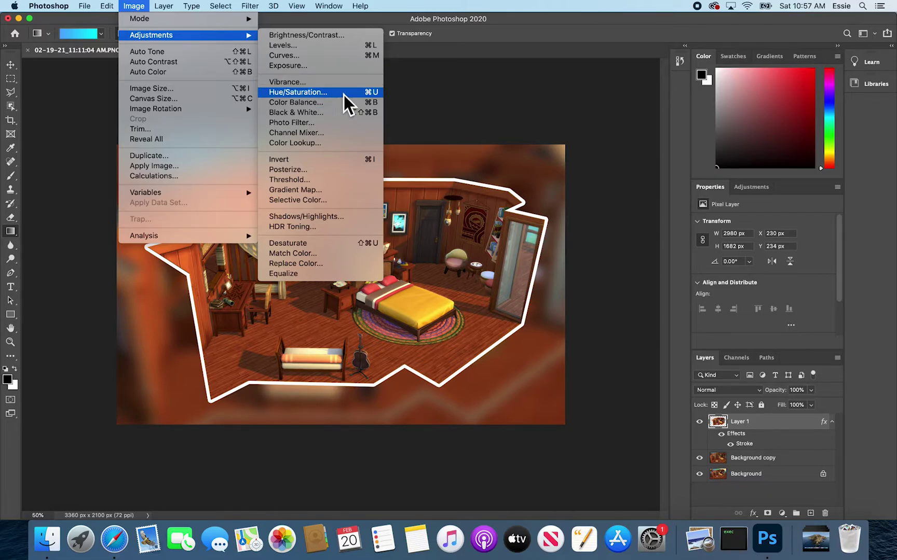
left_click(306, 83)
left_click_drag(424, 187, 436, 187)
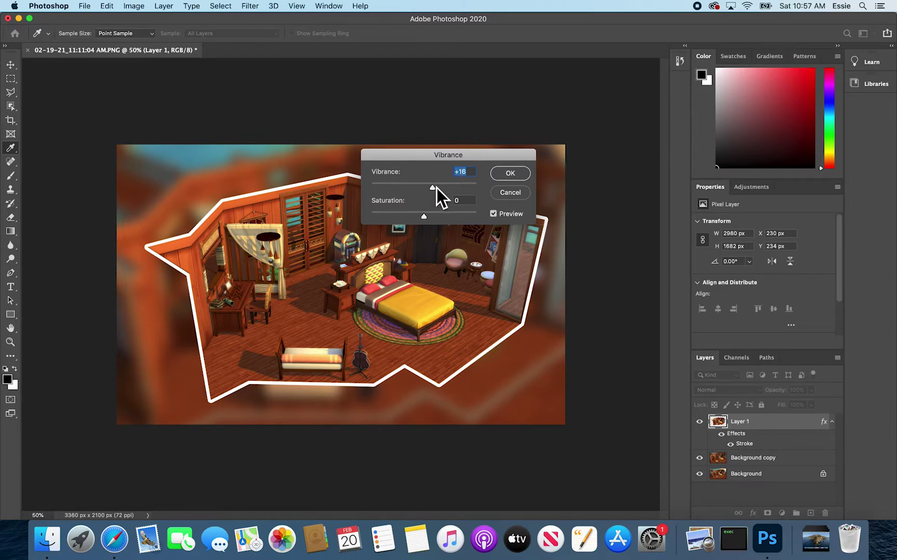
left_click(431, 217)
left_click(430, 215)
left_click(504, 177)
left_click(134, 6)
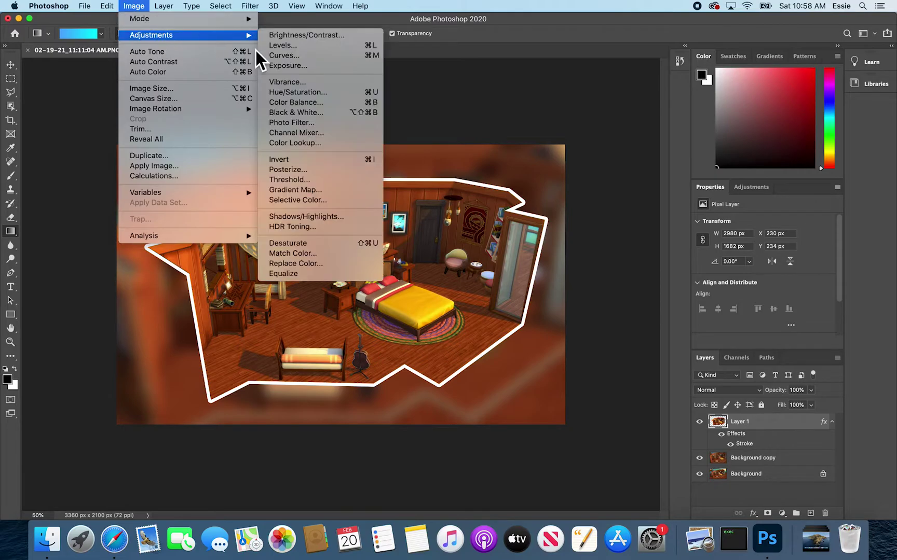
- Slightly raise the Brightness of the Layer 1 room
mouse_move(224, 35)
left_click(306, 34)
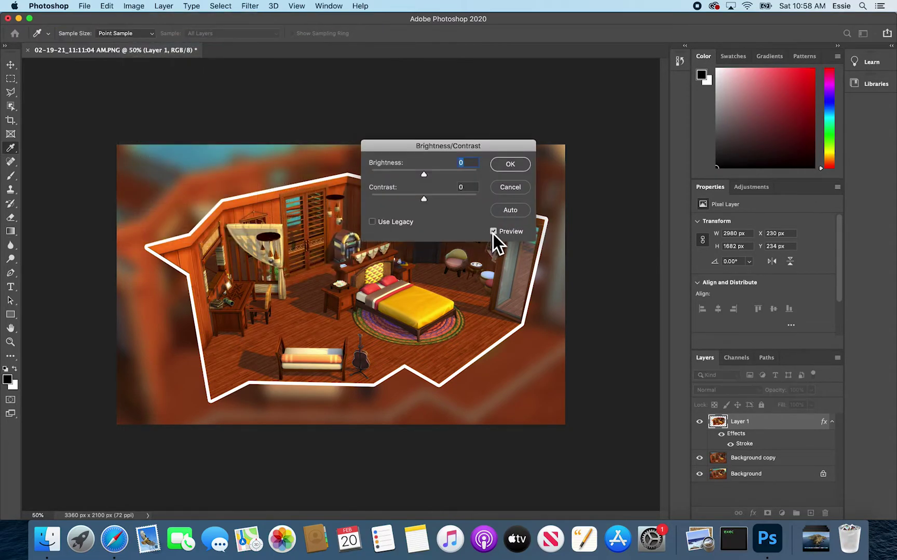
left_click(436, 178)
mouse_move(435, 177)
left_mouse_down()
mouse_move(430, 201)
mouse_move(433, 176)
left_mouse_up()
left_click(512, 165)
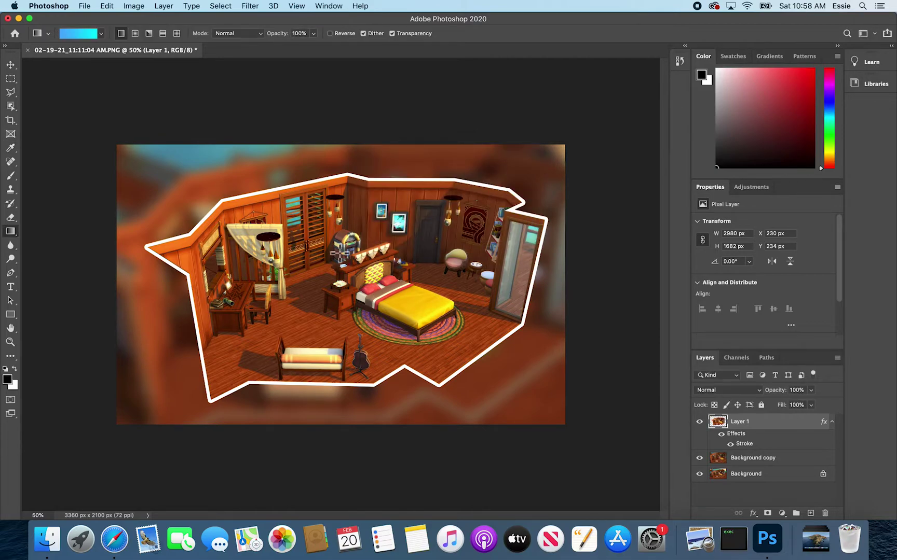
- Set the Background copy layer's Brightness to 48
left_click(765, 460)
left_click(134, 6)
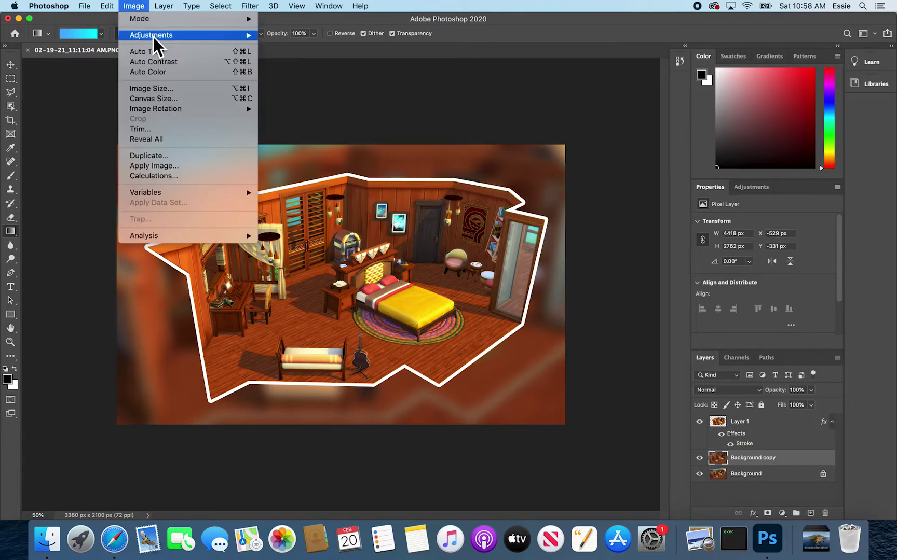
mouse_move(136, 35)
left_click(300, 35)
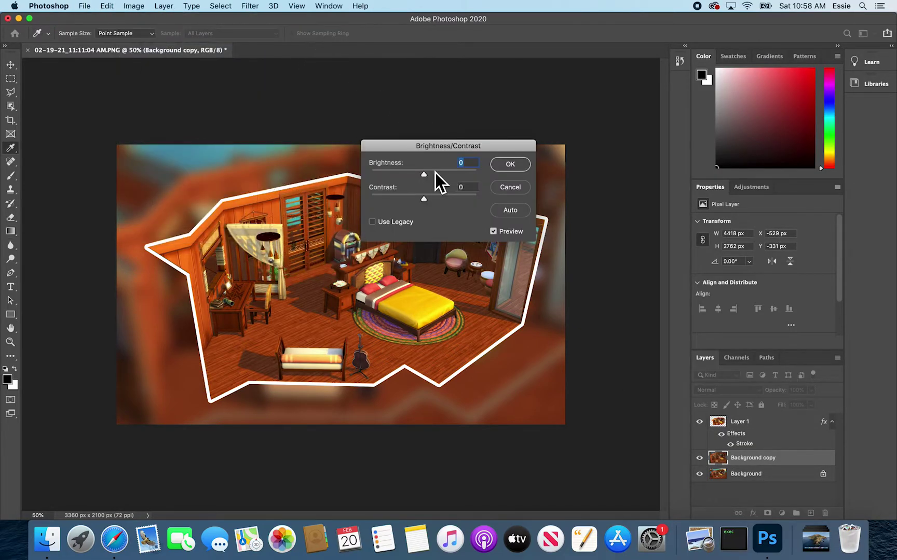
left_click_drag(440, 176, 444, 176)
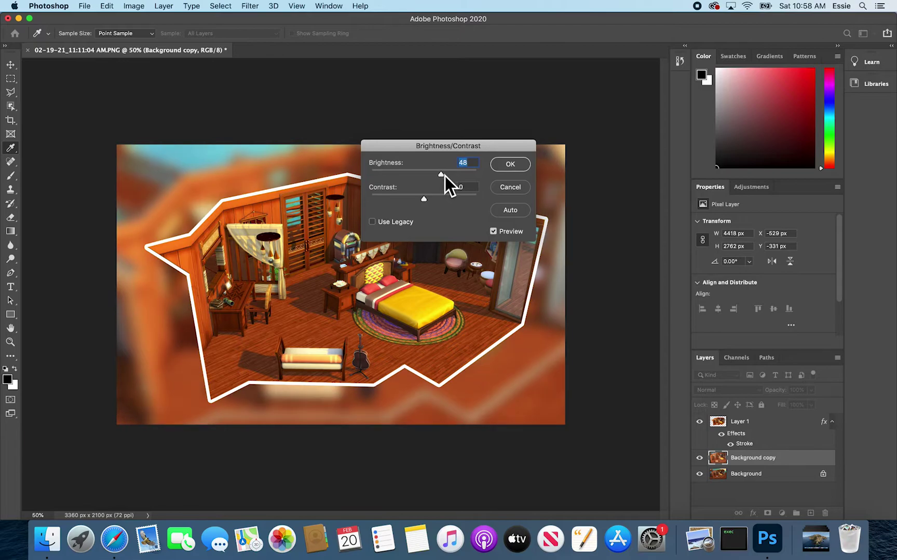
left_click(513, 164)
key("g")
- Lower Layer 1's Vibrance to -7 with Saturation 0
left_click(743, 423)
left_click(133, 6)
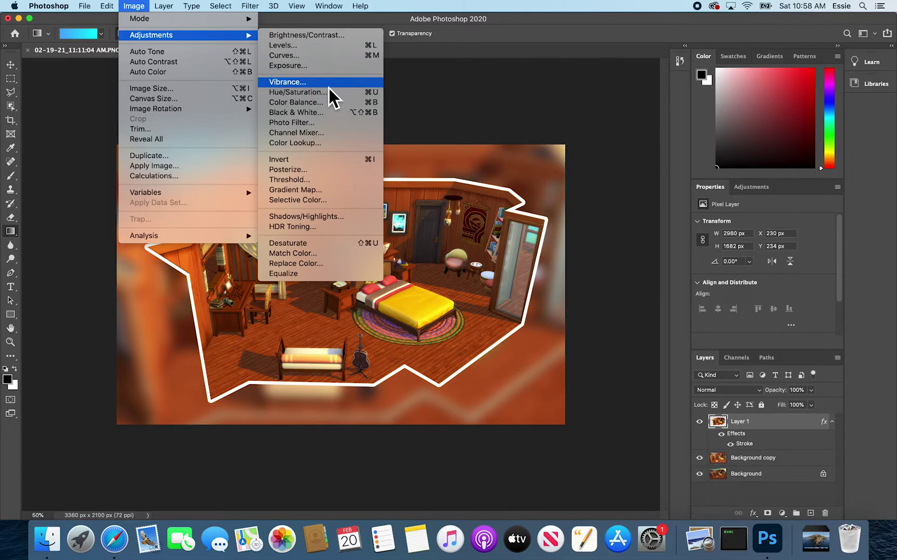
left_click(336, 83)
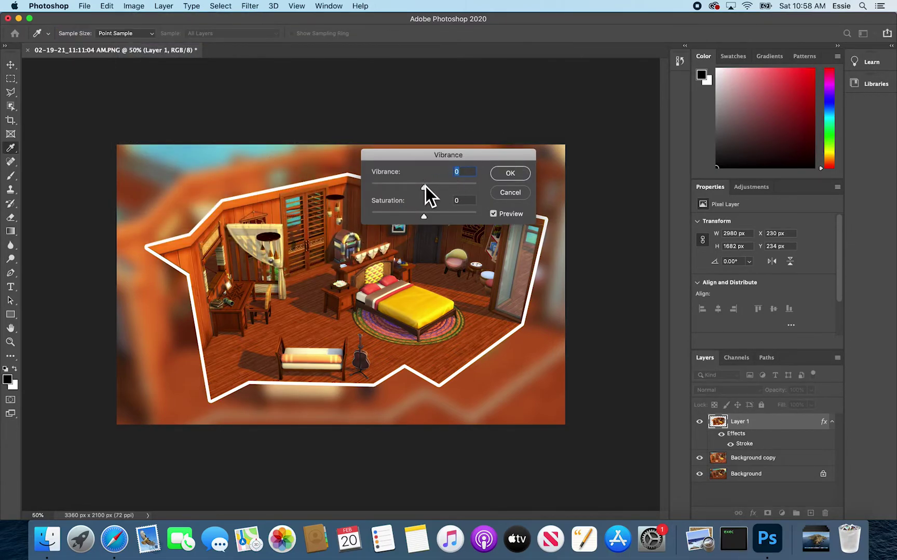
key("Down")
key("Down")
key("Down")
key("Down")
key("Down")
key("Down")
key("Up")
left_click(509, 174)
key("g")
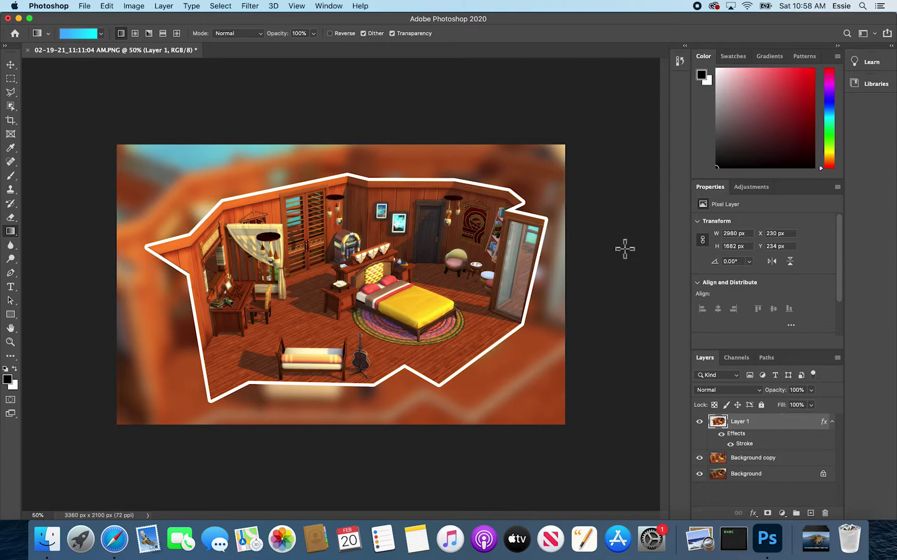
- Crop to a landscape 5:4 ratio, sizing and positioning the frame around the room
left_click(16, 124)
left_click(98, 35)
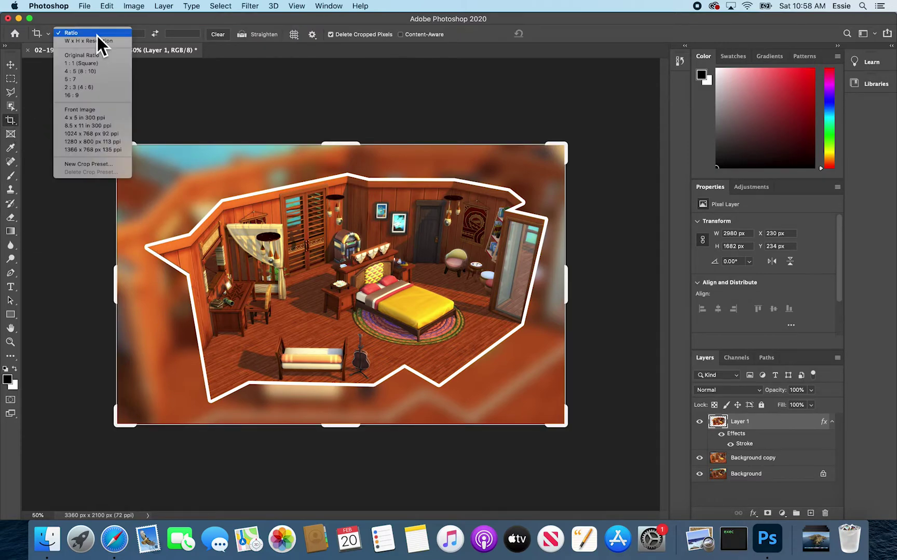
left_click(104, 74)
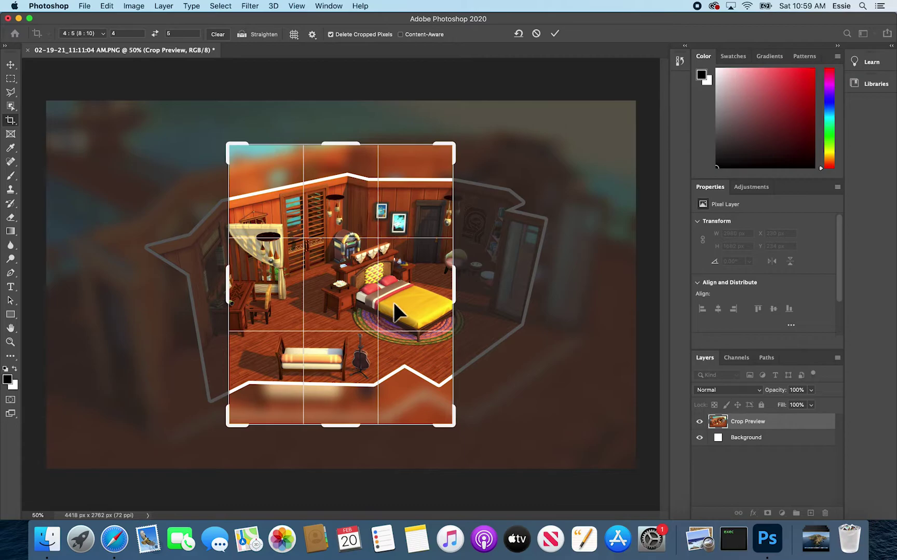
left_click(156, 33)
left_click_drag(195, 170, 164, 144)
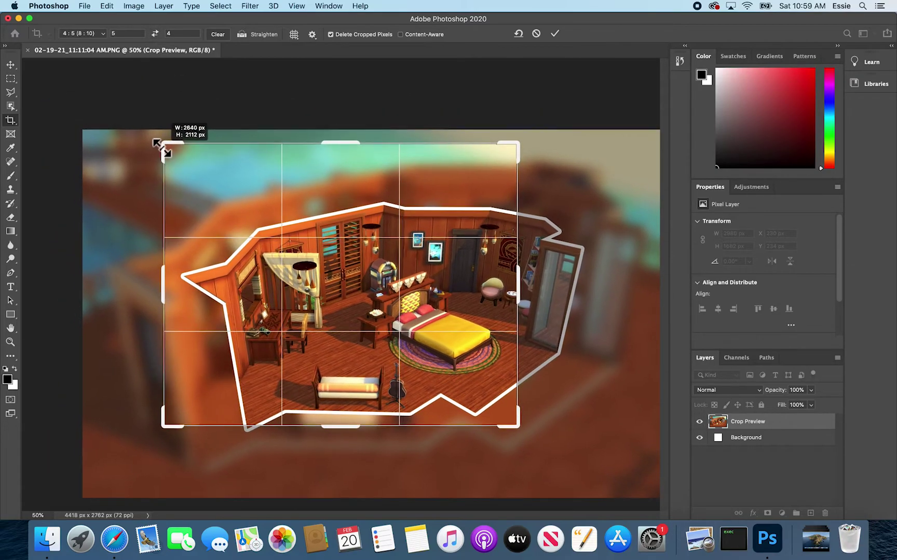
left_click_drag(506, 418, 550, 449)
left_click_drag(462, 358, 452, 360)
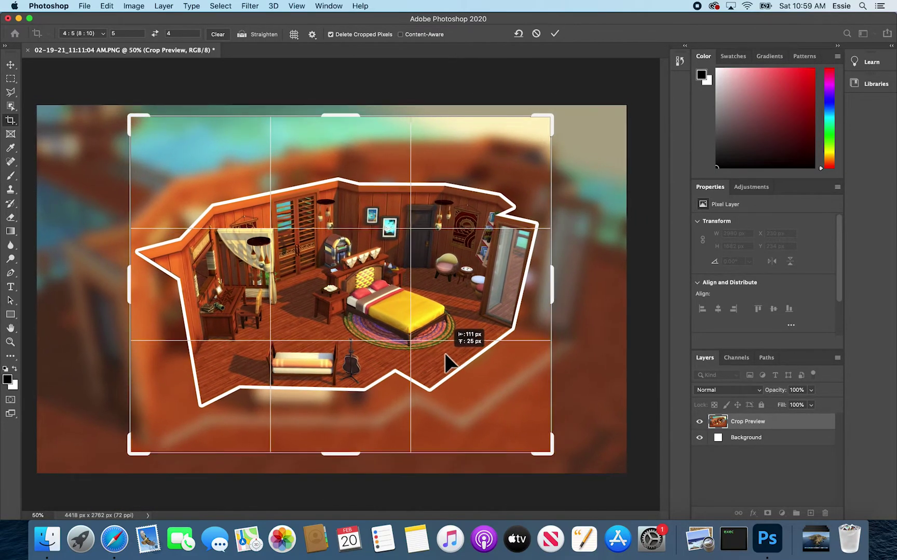
left_click_drag(467, 267, 469, 271)
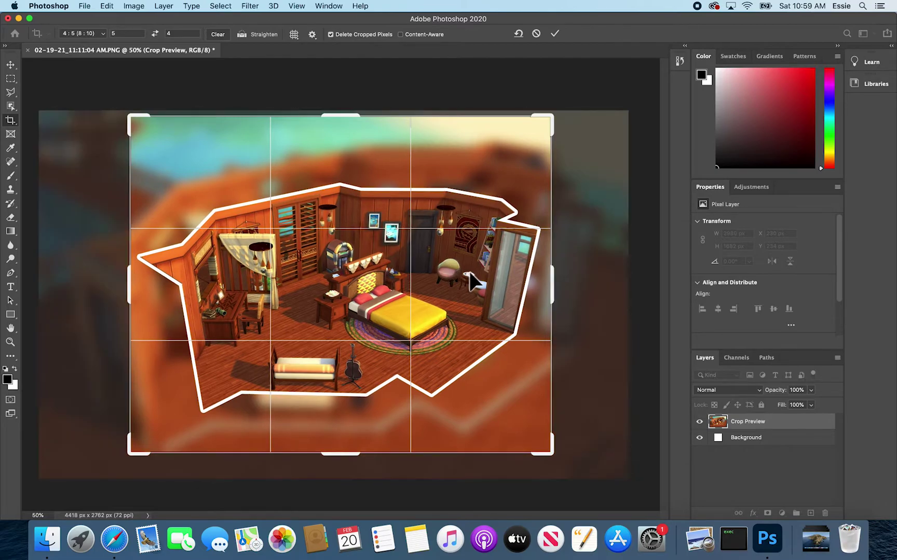
key("Return")
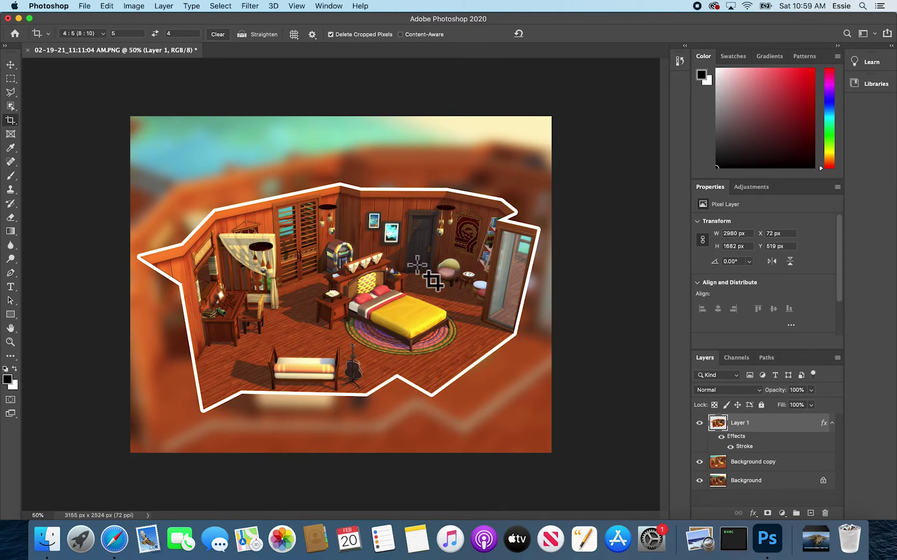
- Refine the crop at the bottom-left, ending at 3117 × 2493 px
left_click(454, 291)
left_click_drag(126, 450, 130, 446)
left_click_drag(193, 372, 182, 392)
key("Return")
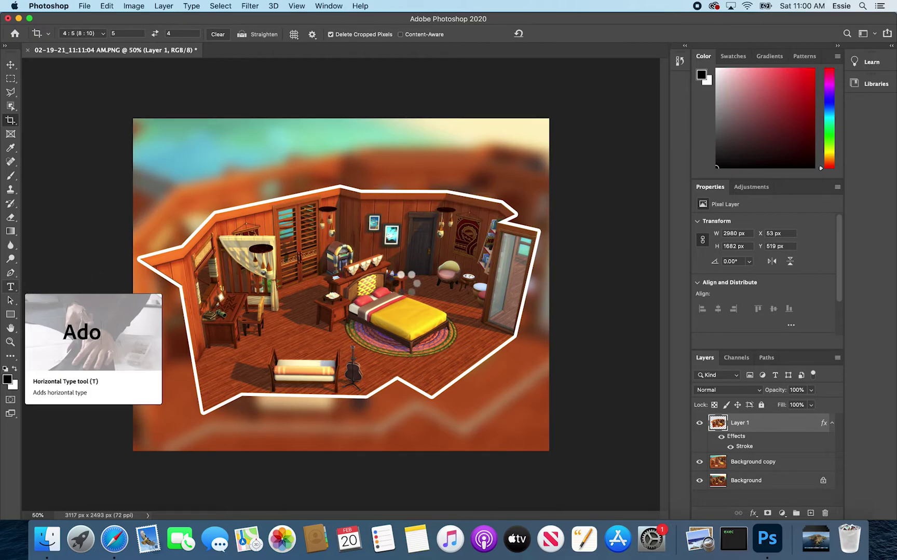
- Add a horizontal text layer above the room wall containing the creator's handle
left_click(11, 286)
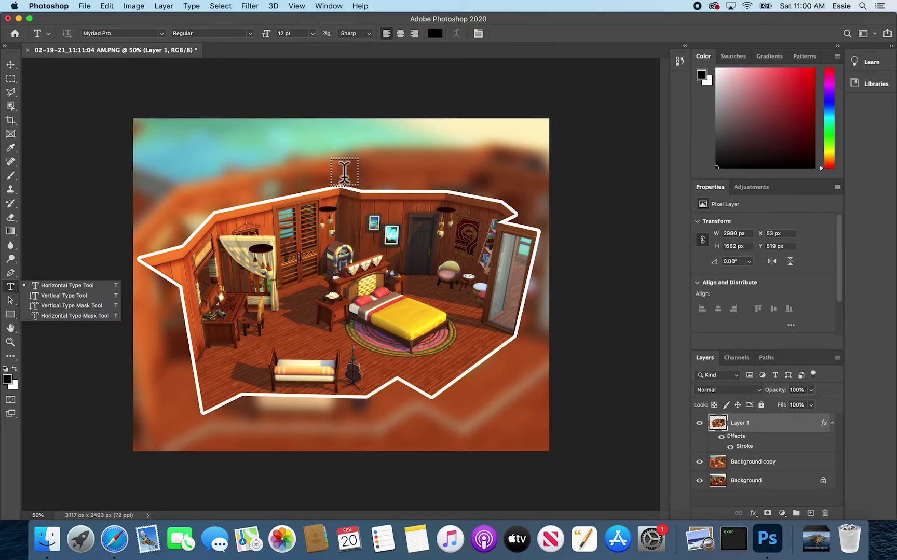
left_click(367, 182)
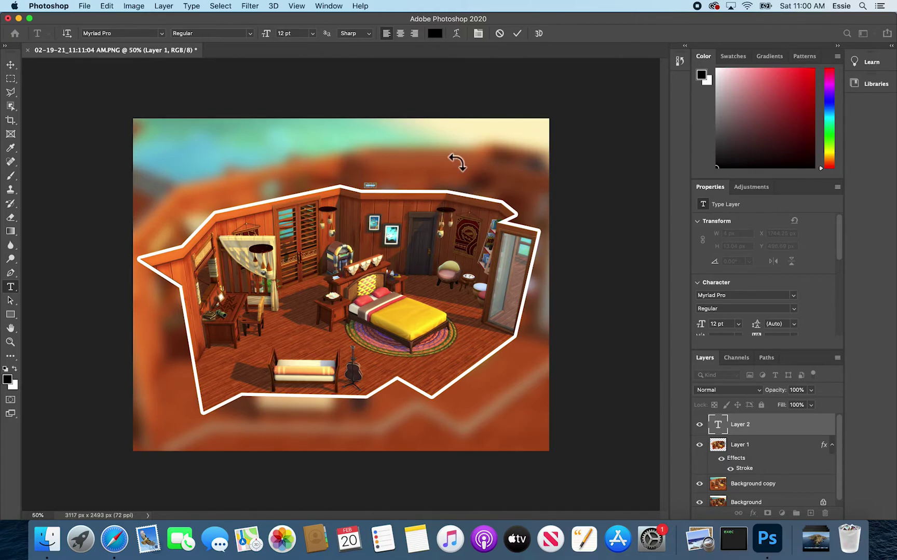
key("super+plus")
key("super+plus")
key("super+plus")
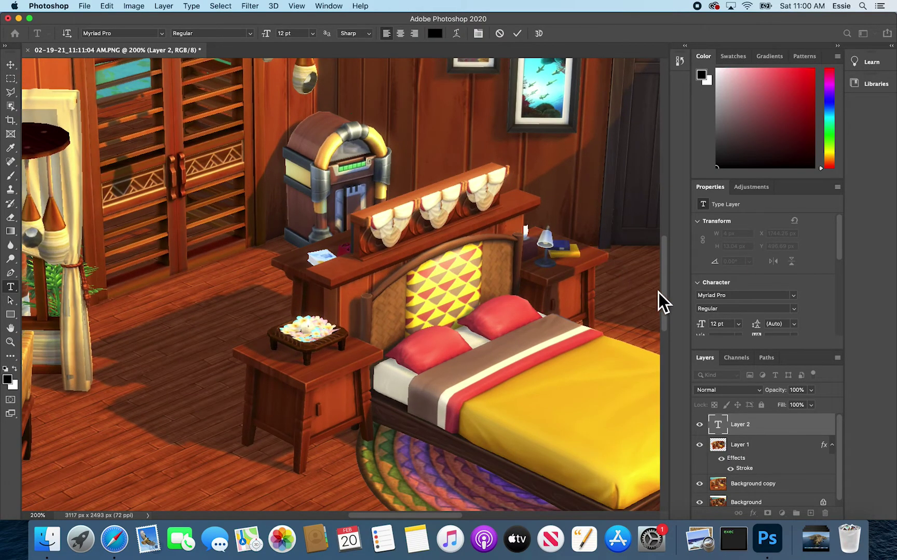
left_click_drag(665, 294, 647, 223)
mouse_move(436, 200)
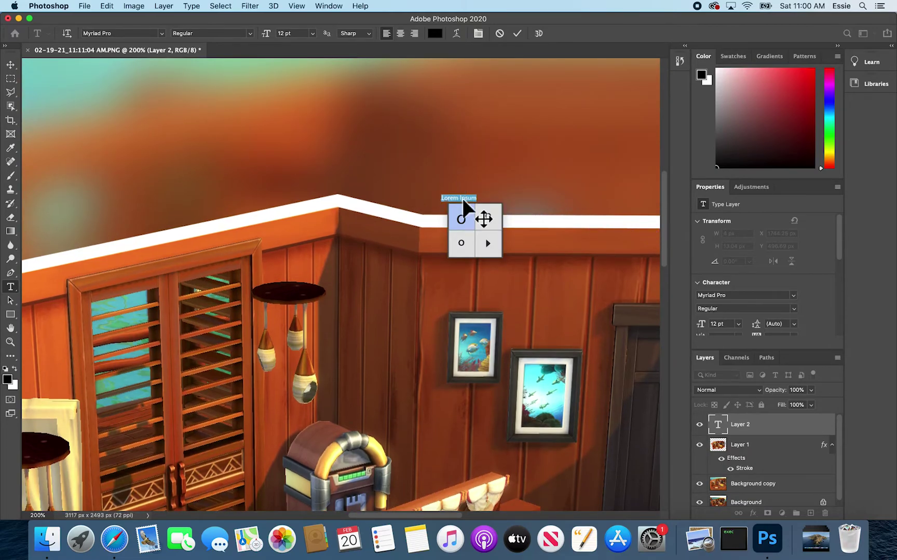
left_click(472, 221)
type("imsyay")
key("super+a")
- Give the handle text a lighter colour and a 40 pt size
left_click(435, 33)
left_click(318, 200)
left_click(553, 184)
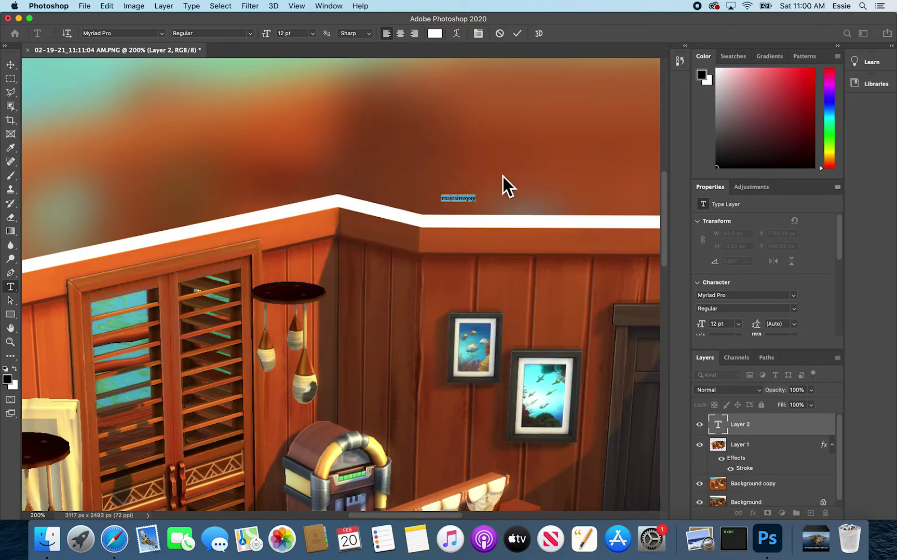
left_click(313, 34)
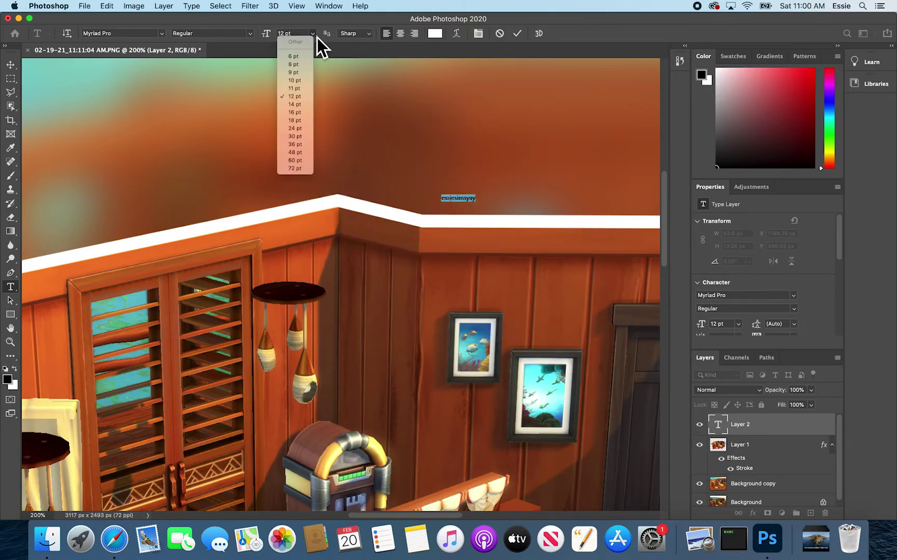
left_click(304, 153)
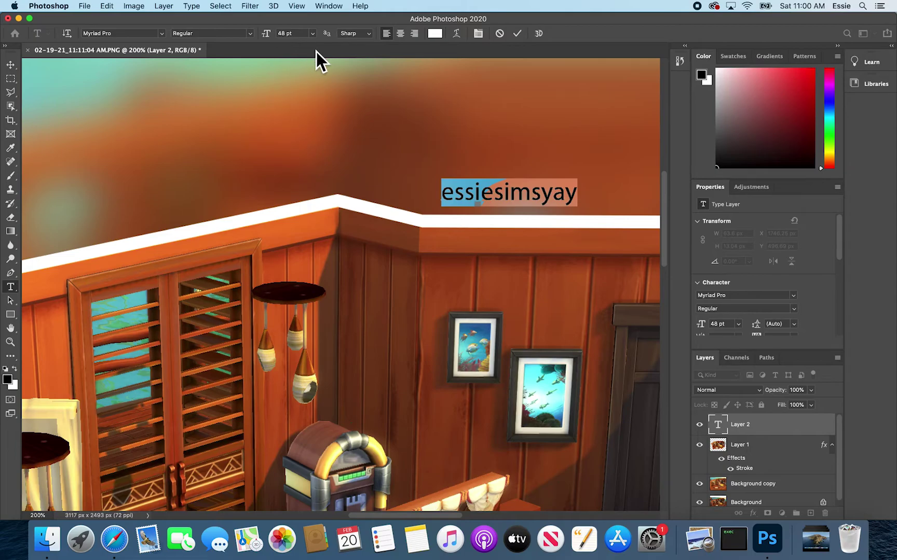
key("super+minus")
key("super+minus")
key("super+minus")
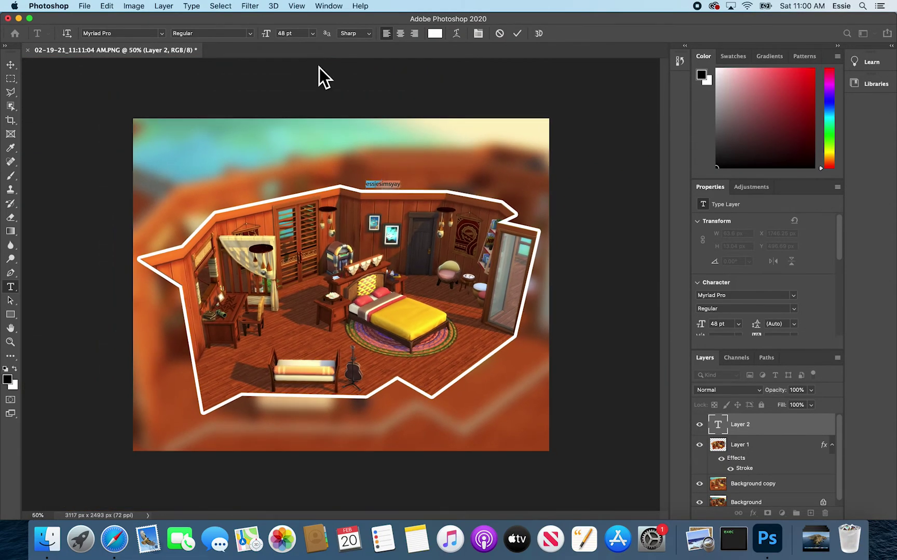
left_click(316, 33)
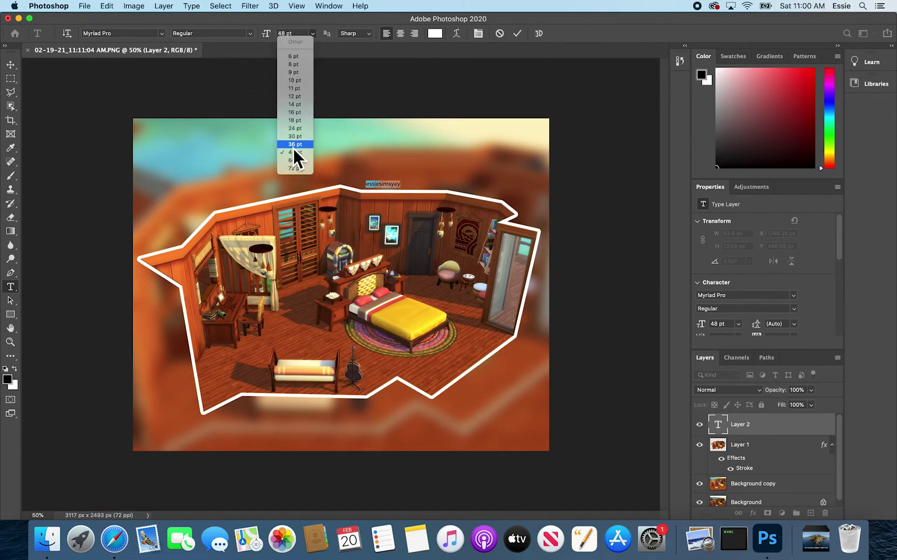
left_click(293, 145)
left_click(300, 35)
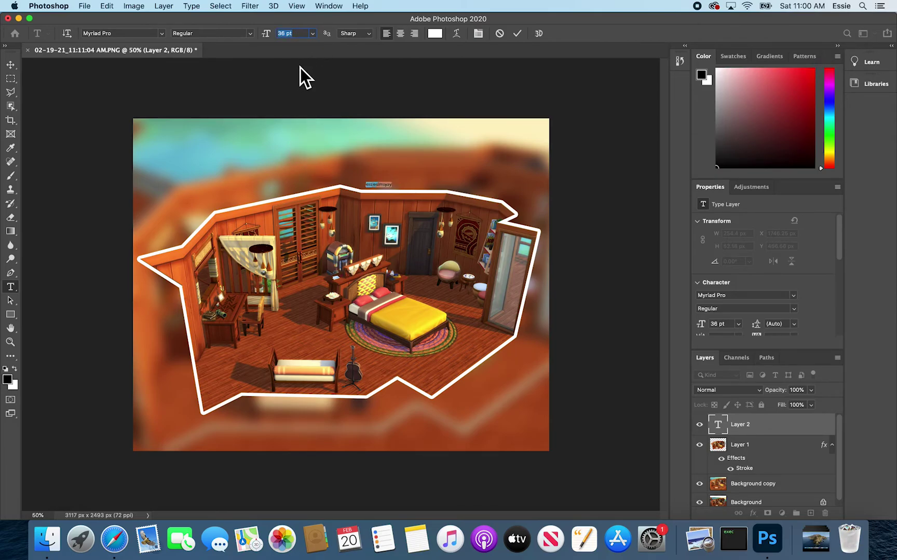
type("40")
key("Return")
- Drag the handle text down to the cut-out's bottom edge, undoing a stray background shift
left_click(11, 65)
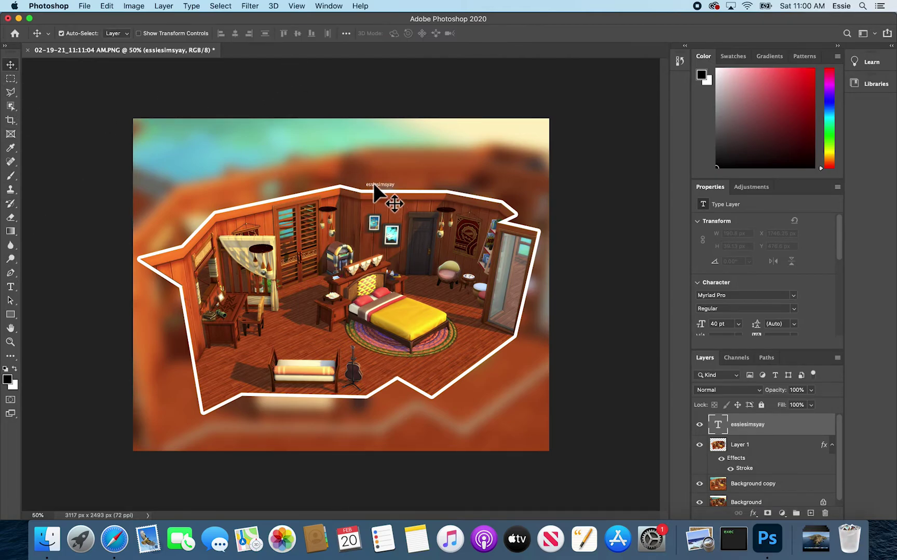
left_click_drag(372, 188, 382, 193)
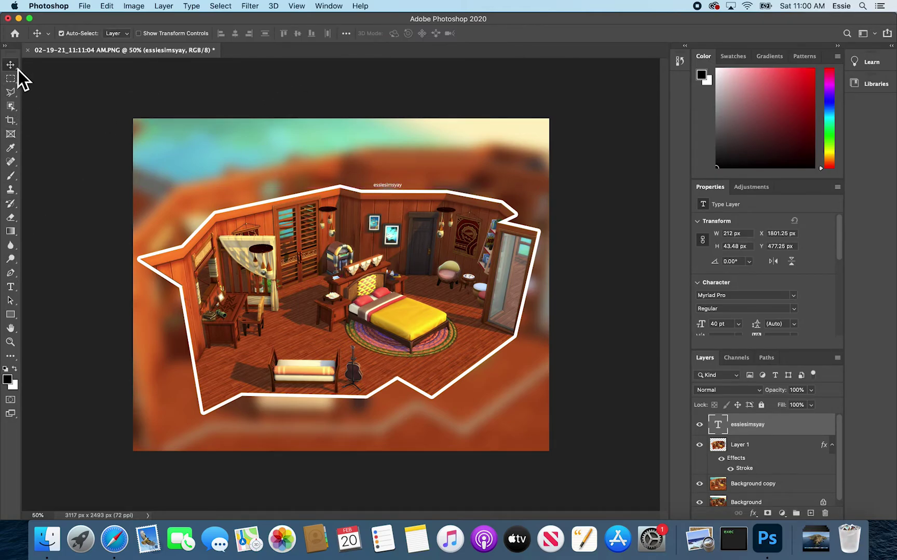
mouse_move(341, 311)
left_mouse_down()
mouse_move(386, 306)
mouse_move(340, 322)
mouse_move(340, 312)
left_mouse_up()
left_click_drag(271, 155, 262, 160)
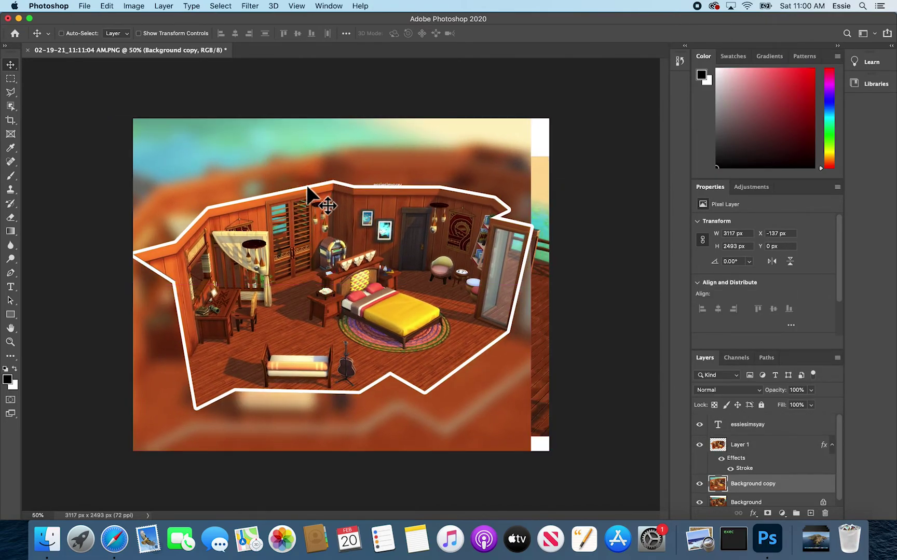
key("super+z")
key("super+z")
left_click(390, 184)
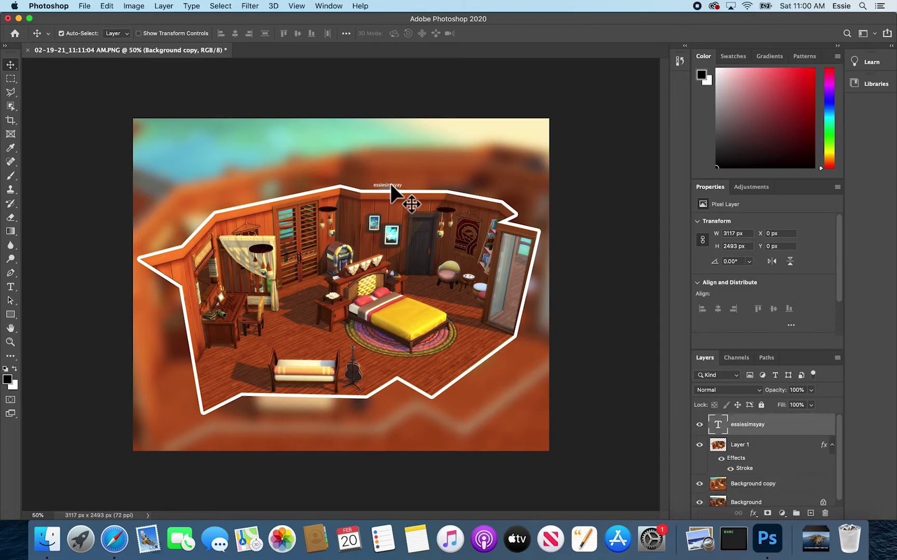
left_click_drag(390, 185, 392, 397)
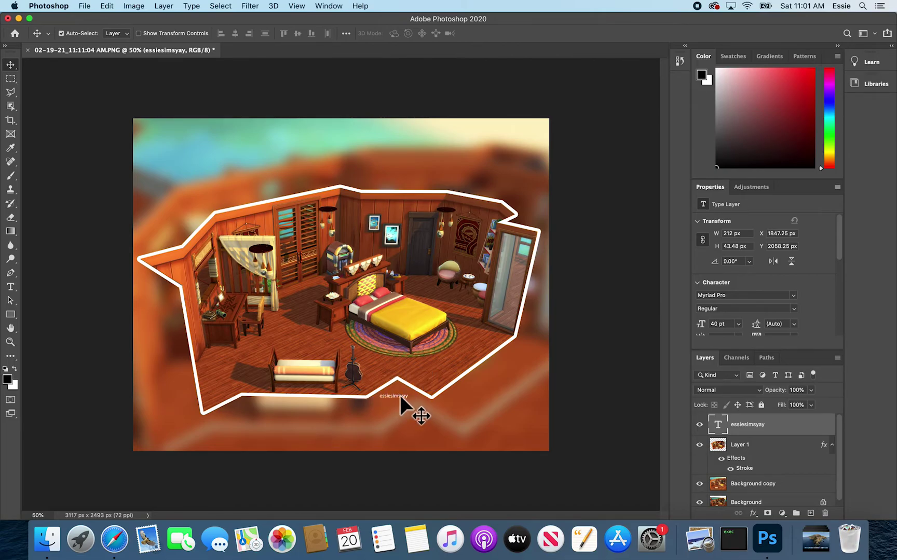
- Rotate the handle text about -37° and place it on the bottom edge
left_click(110, 7)
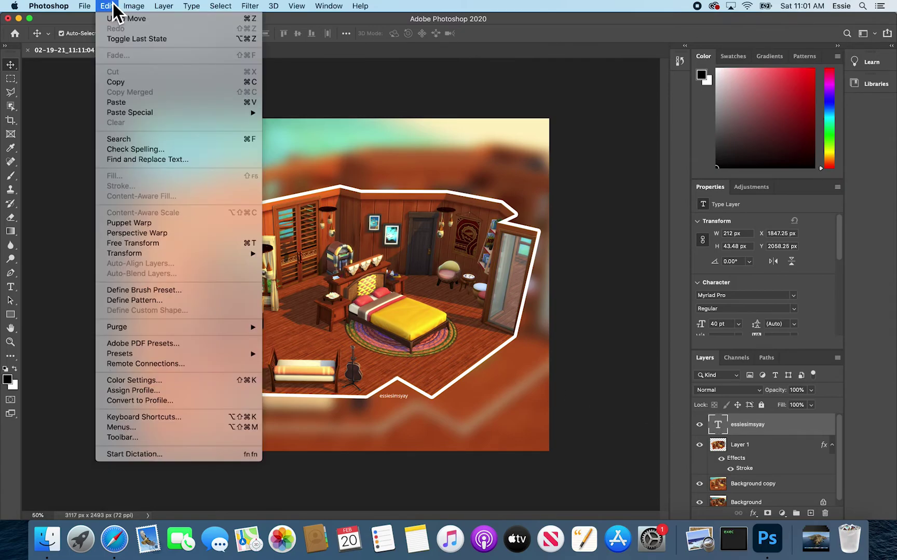
mouse_move(160, 253)
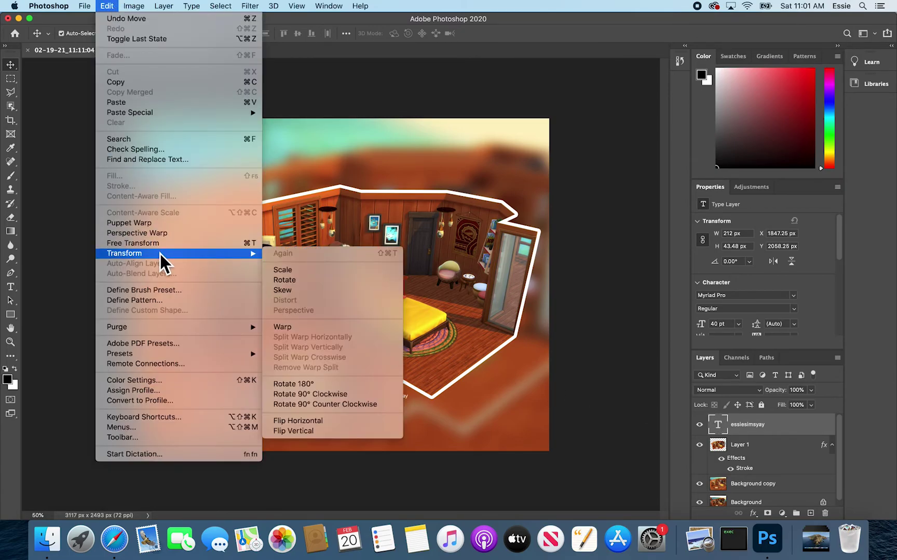
left_click(302, 280)
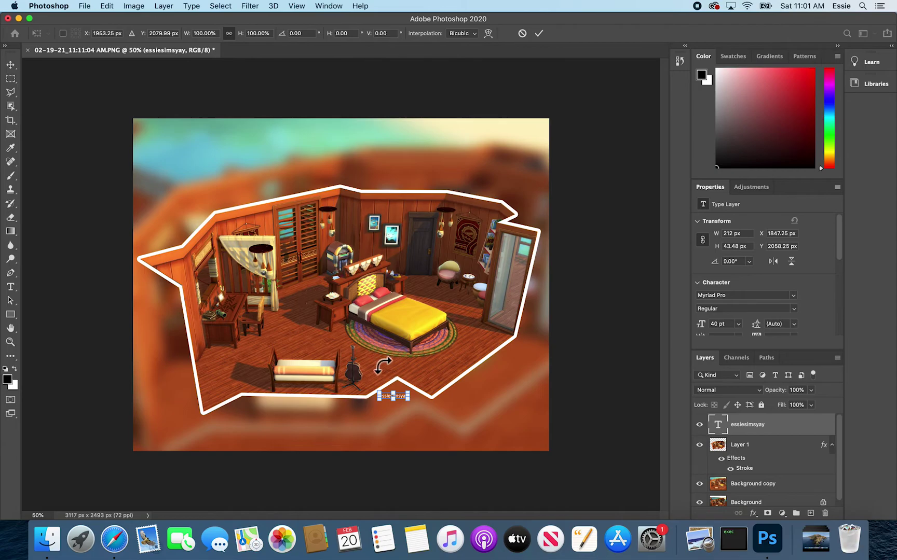
left_click_drag(384, 368, 354, 373)
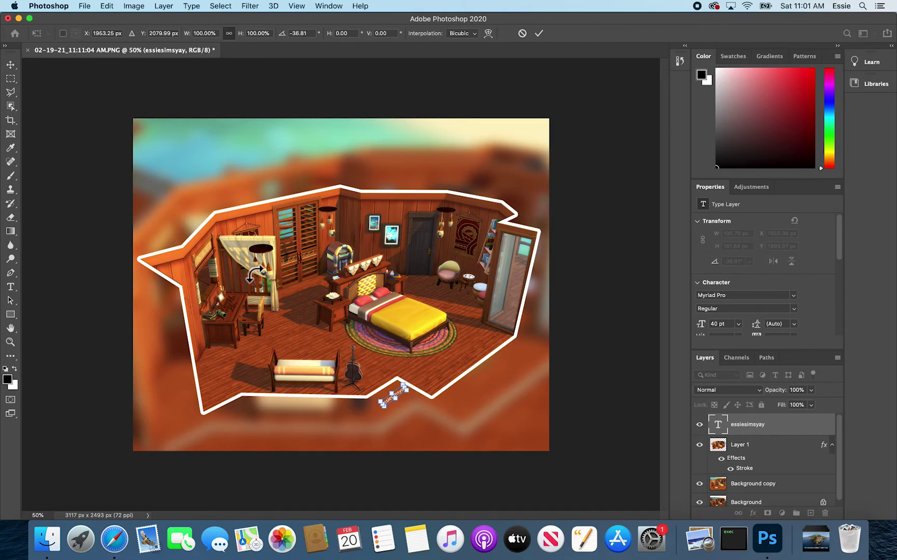
key("Return")
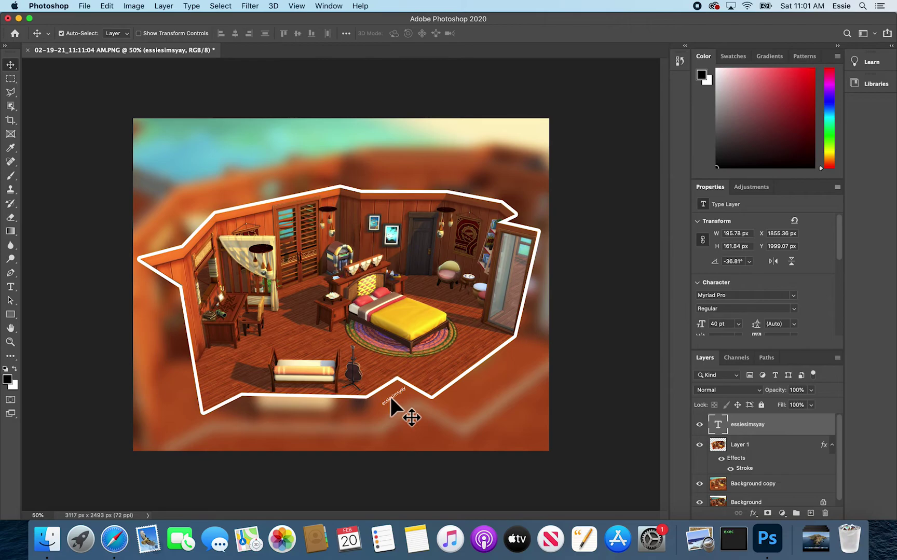
left_click_drag(390, 397, 384, 395)
- Fine-tune the text rotation to about -34.6° to match the edge
left_click(108, 6)
mouse_move(168, 254)
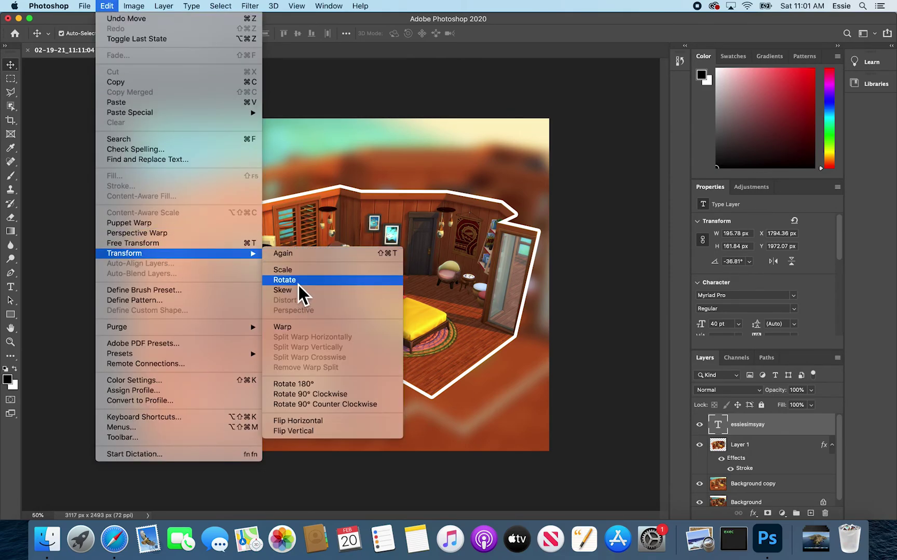
left_click(298, 283)
left_click_drag(381, 369, 380, 370)
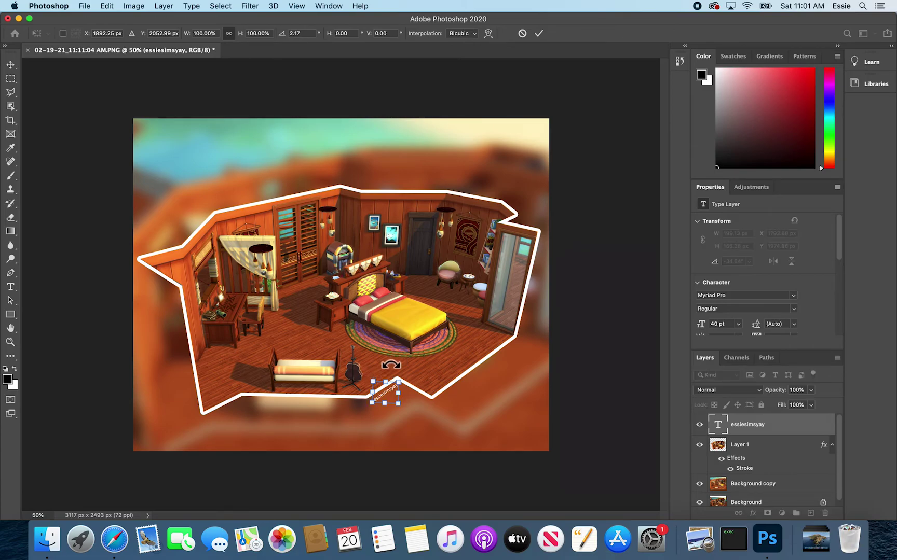
key("Return")
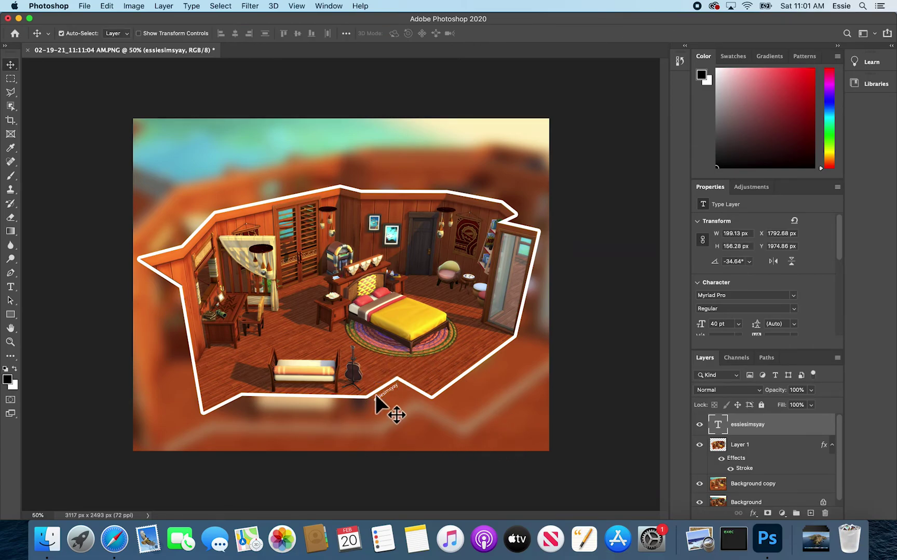
- Change the handle text to Chantal Light at 36 pt, keeping it white
double_click(388, 390)
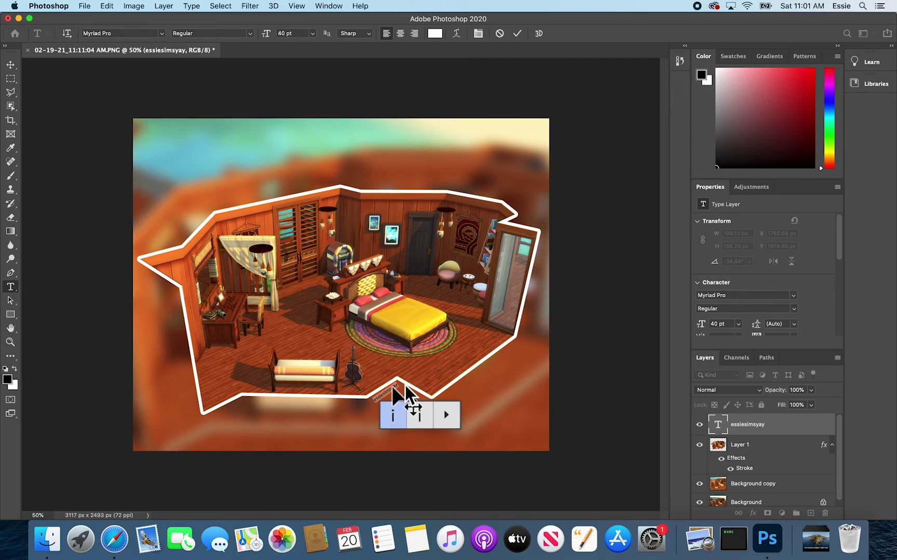
left_click(434, 35)
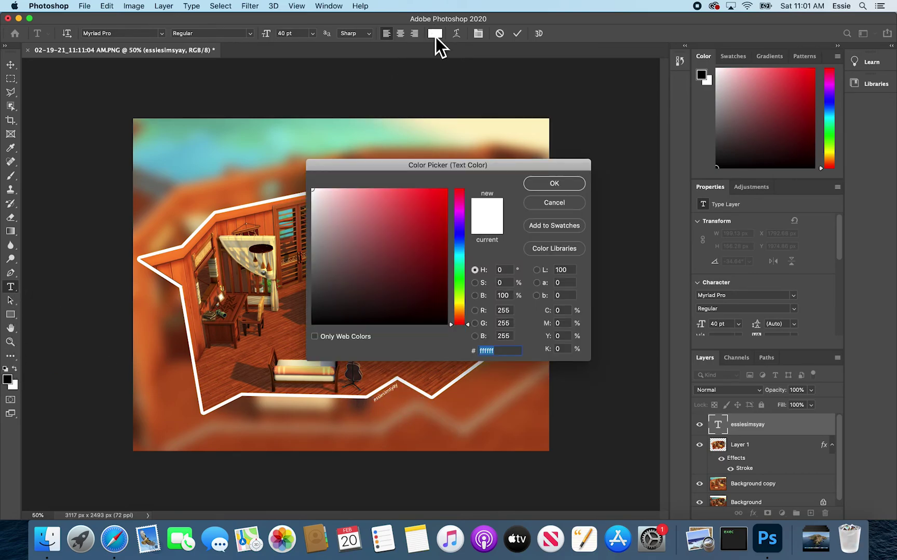
left_click(536, 202)
left_click(159, 33)
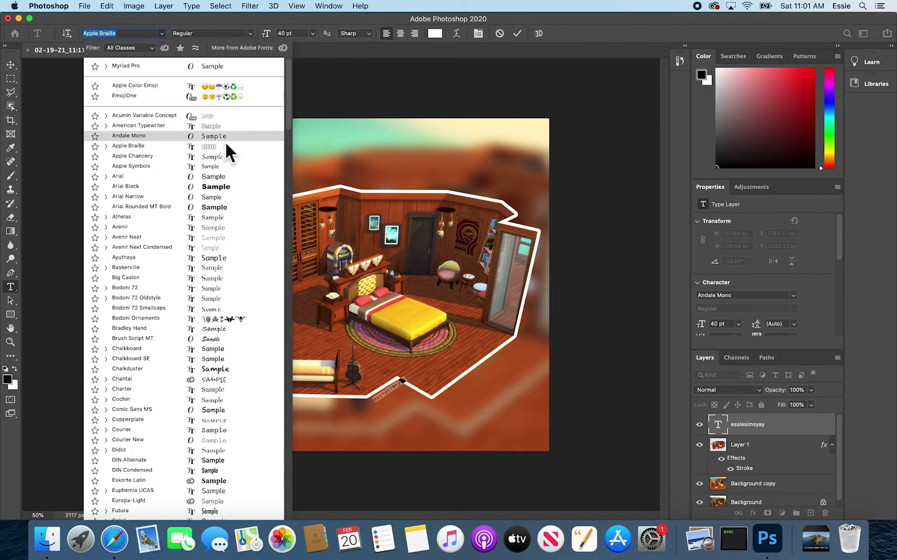
scroll(289, 125, "down", 3)
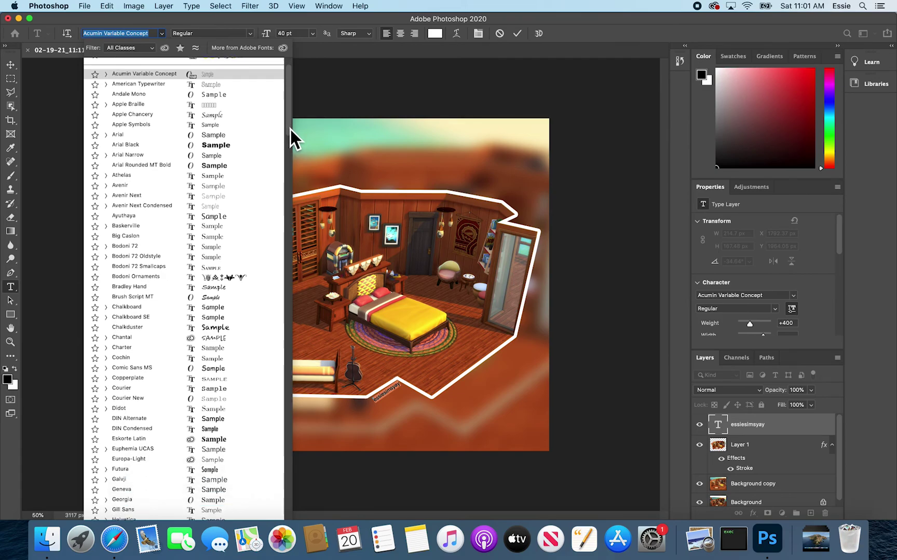
left_click(201, 336)
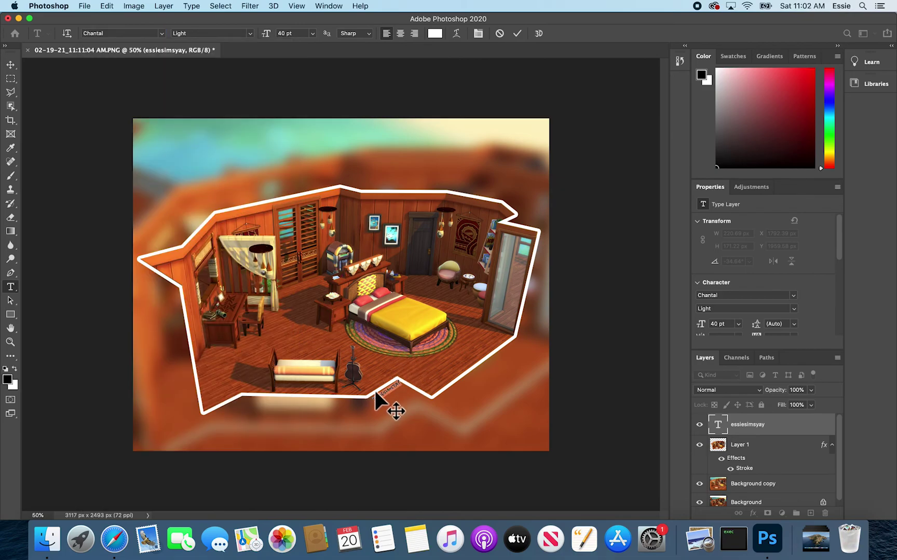
left_click(312, 34)
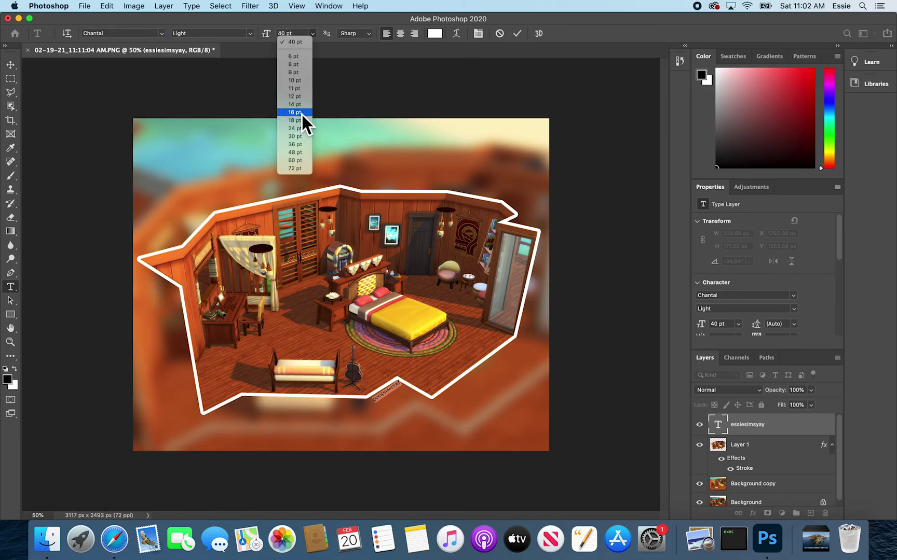
left_click(305, 146)
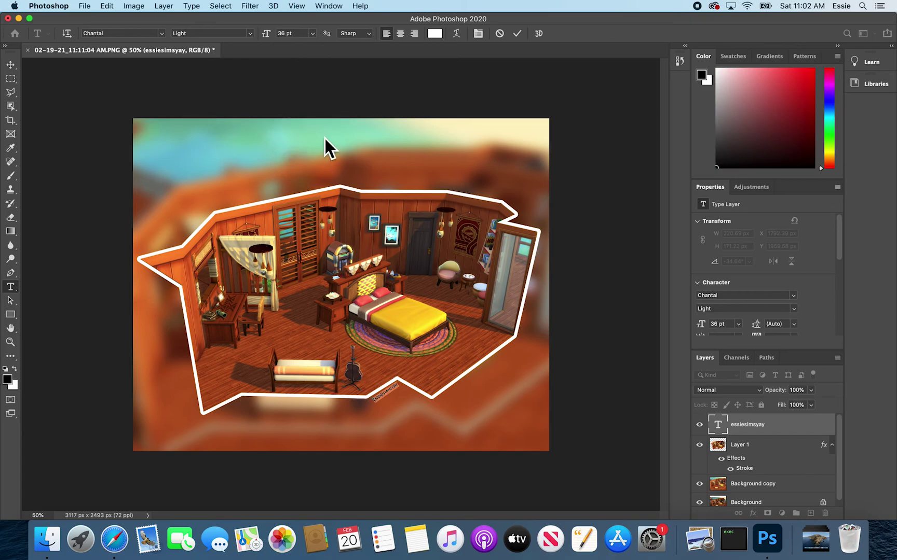
left_click(15, 64)
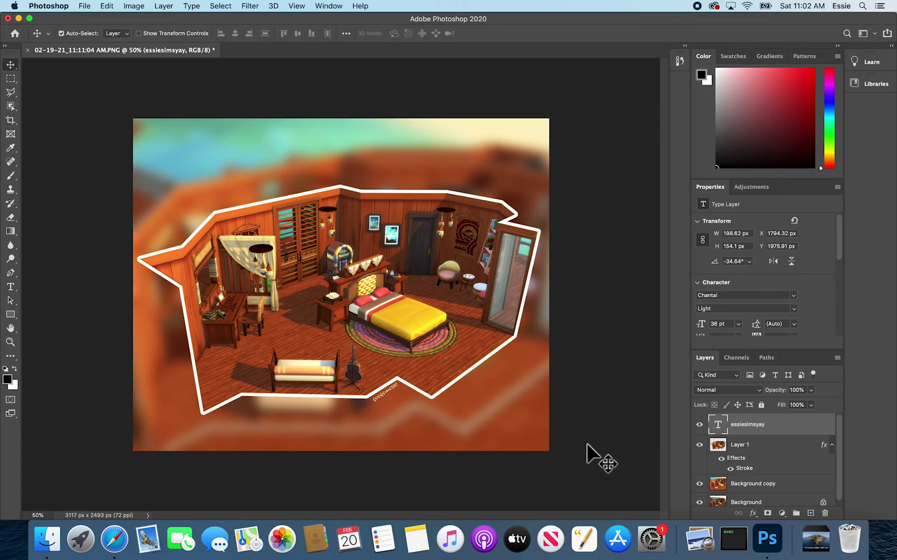